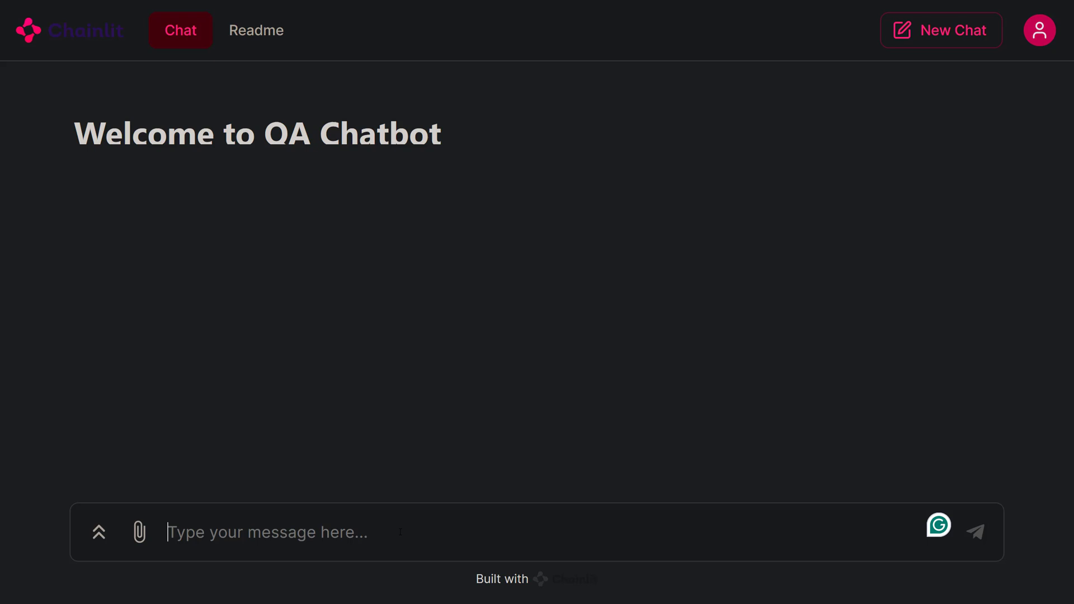
text(Tell me a short)
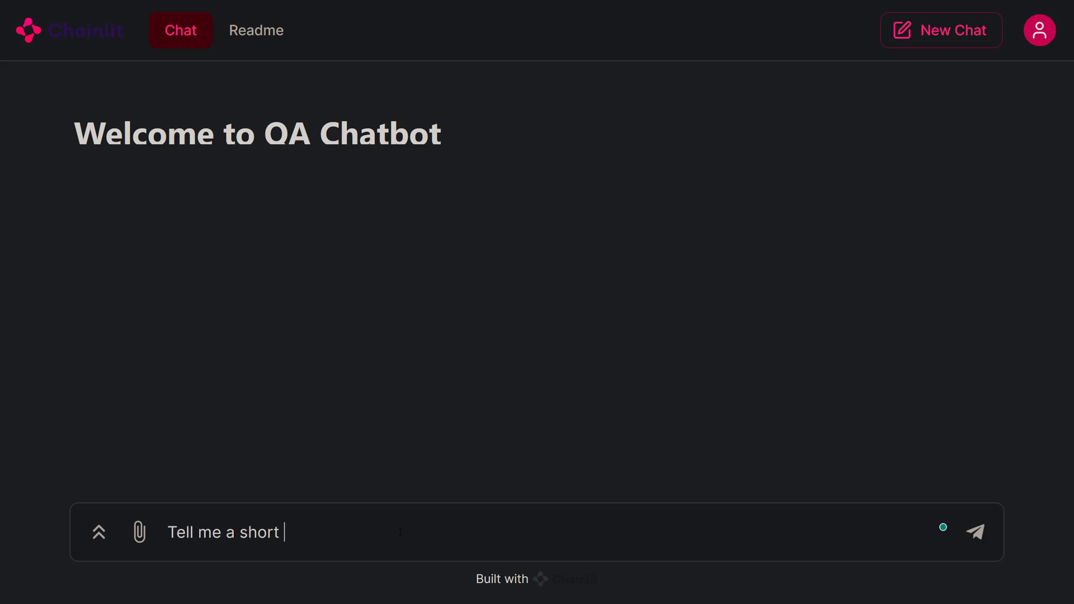
text( joke)
Step: Send 'Tell me a short joke' to the Chainlit QA Chatbot
key(Return)
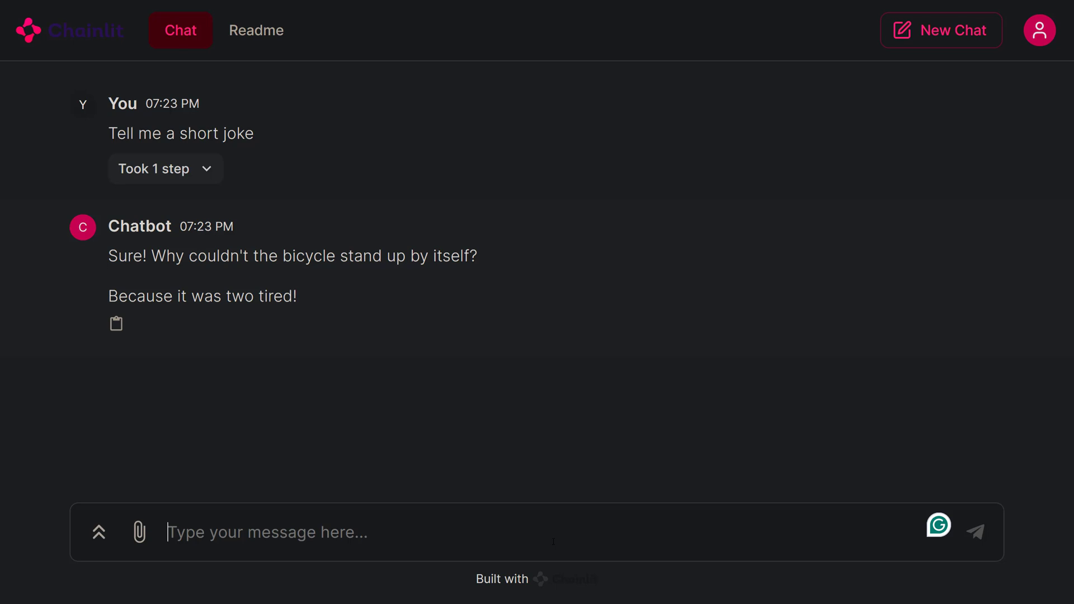
text(W)
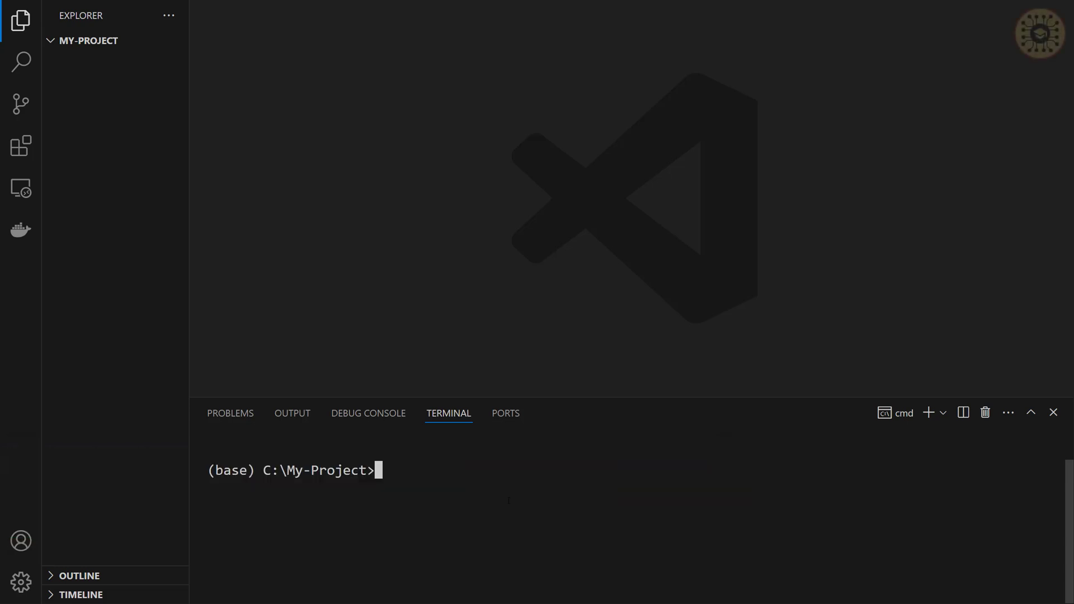
text(co)
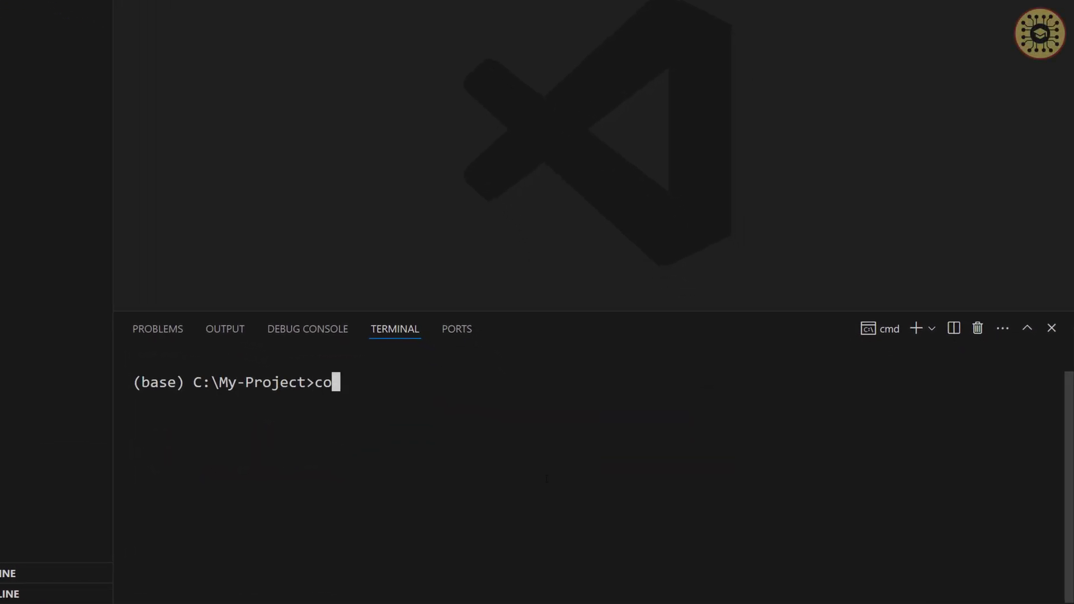
text(nda create )
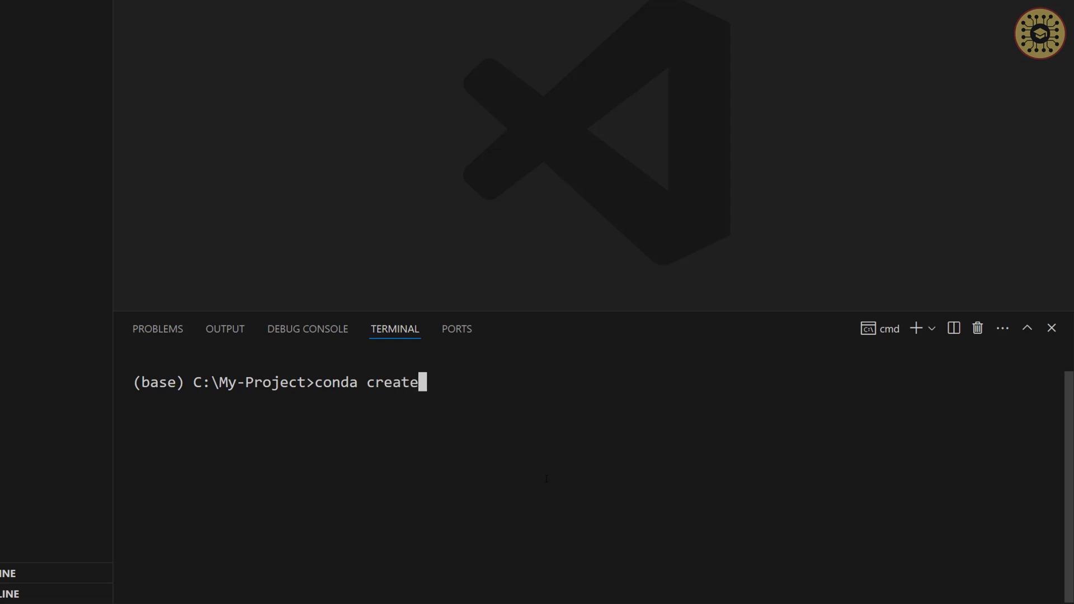
text(-n )
text(genai)
Step: Decline recreating the genai conda environment, clear the terminal, and activate genai
key(Return)
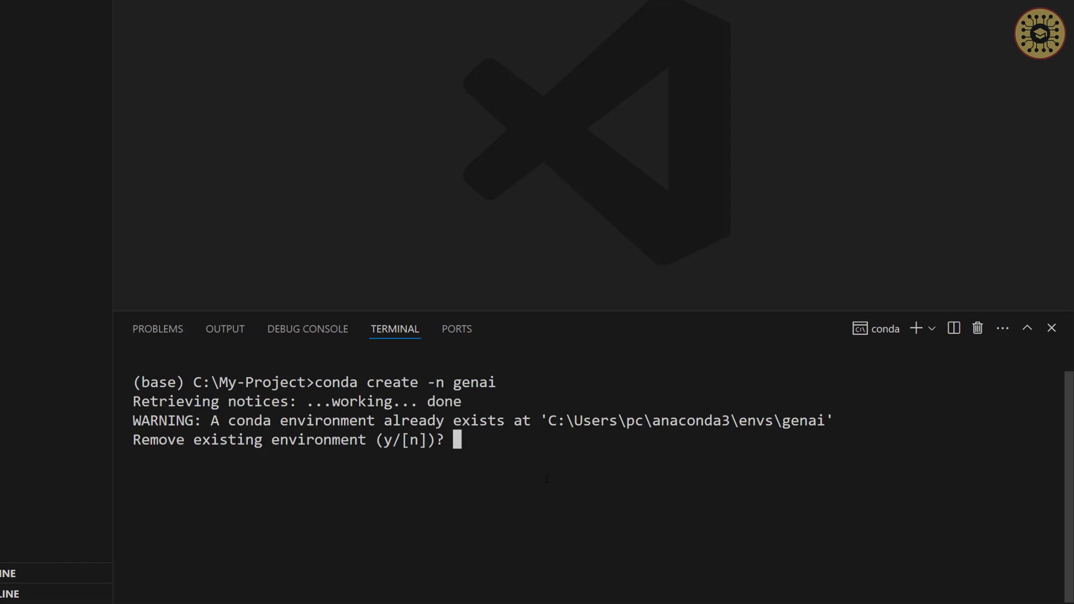
text(n)
key(Return)
text(cls)
key(Return)
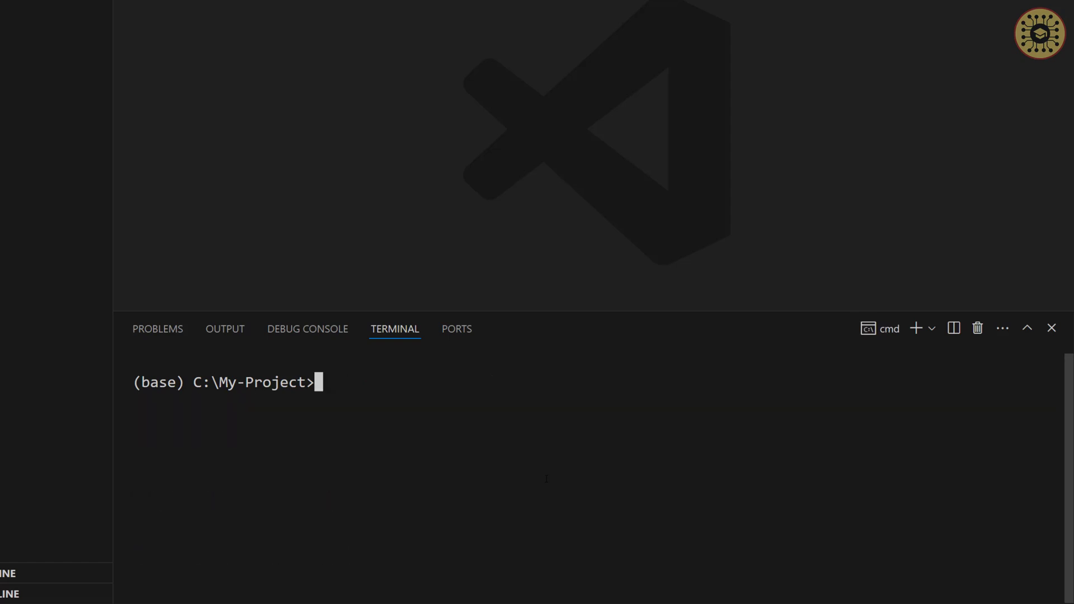
text(conda act)
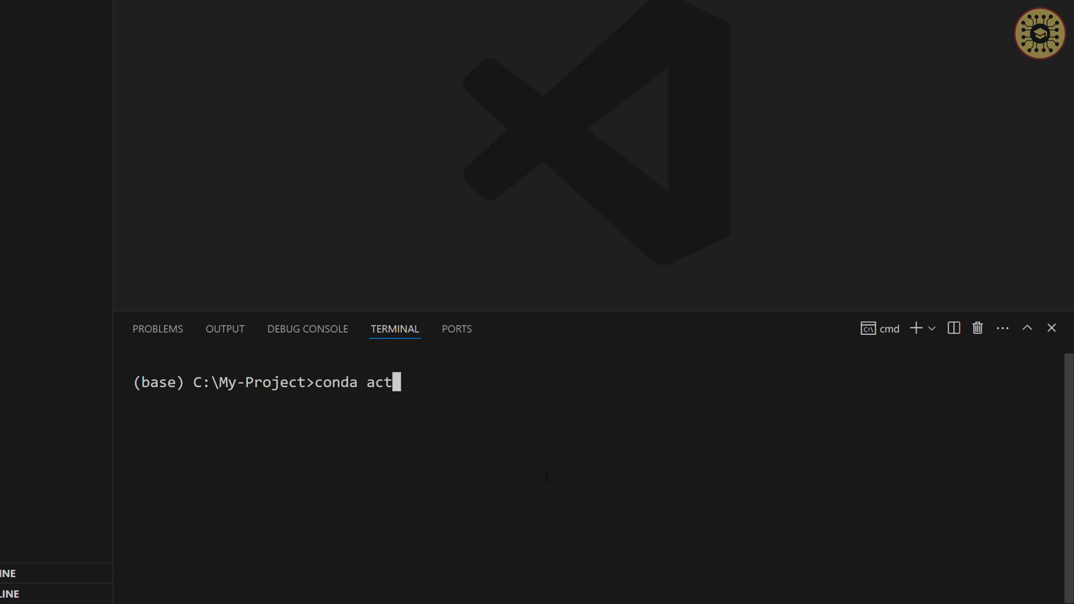
text(ivate genai)
key(Return)
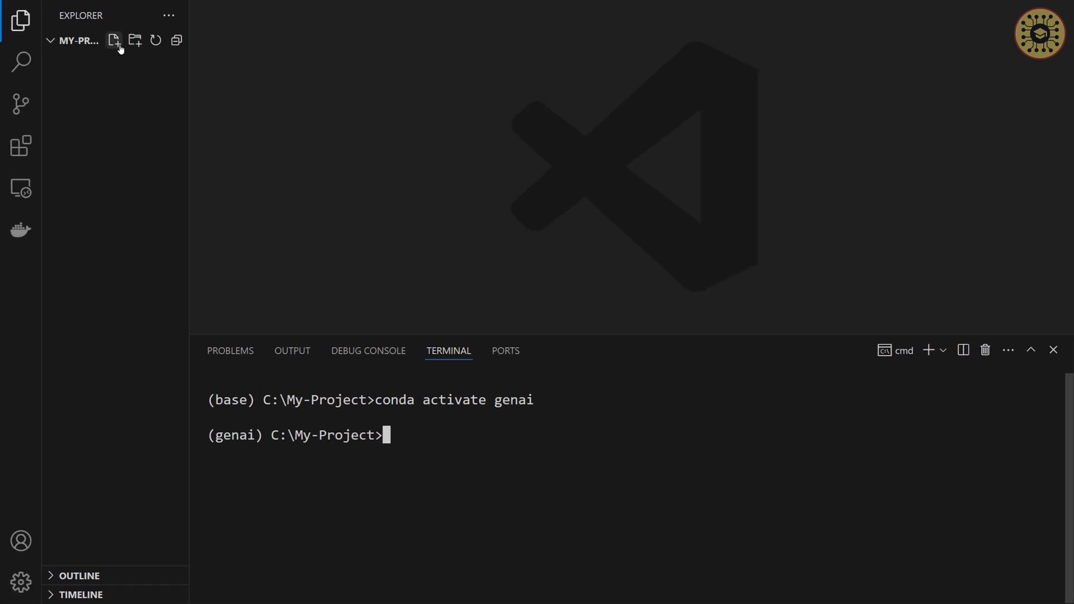
Step: Create requirements.txt listing openai, chainlit and python-dotenv on separate lines
click(116, 41)
text(req)
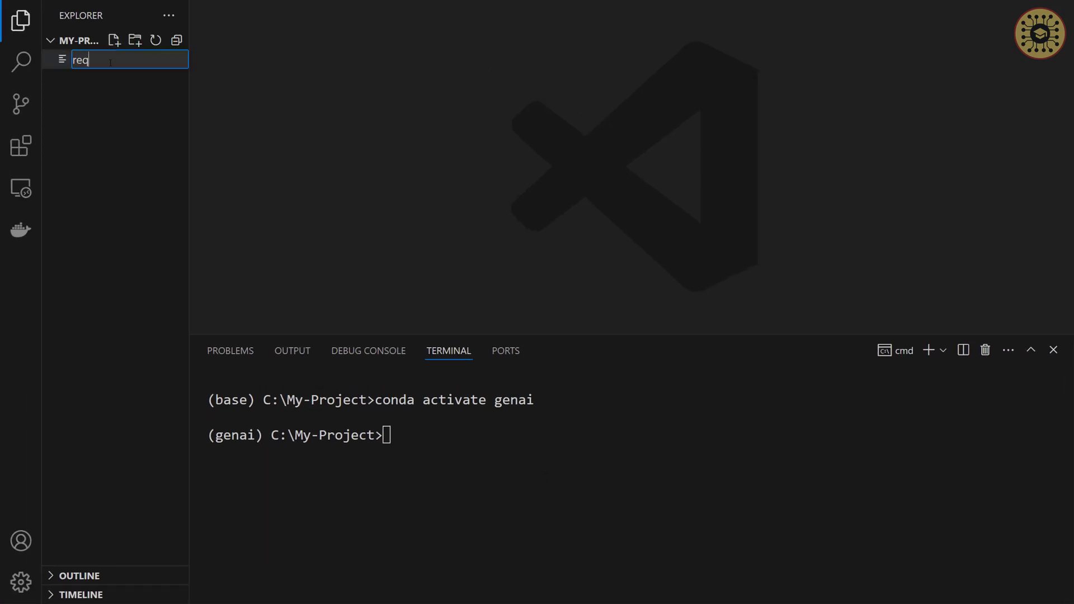
text(uirements.t)
text(xt)
key(Return)
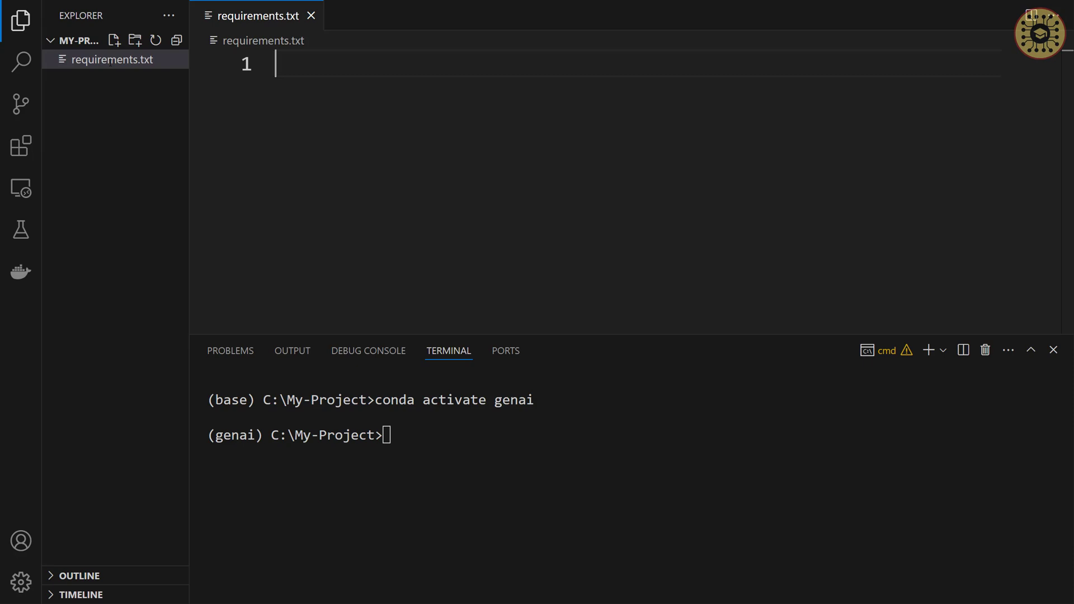
text(openai)
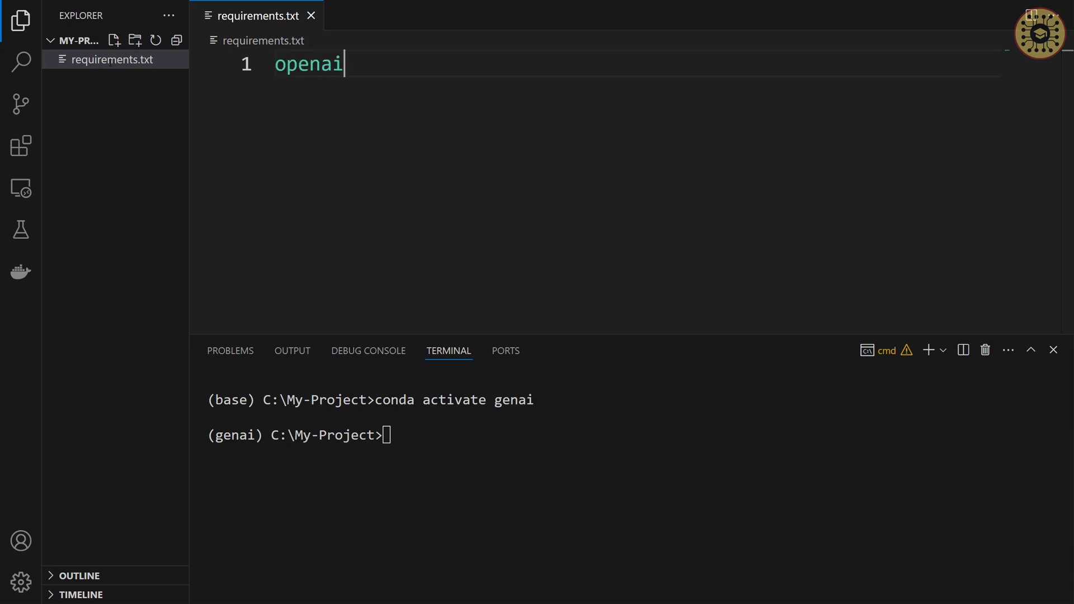
key(Return)
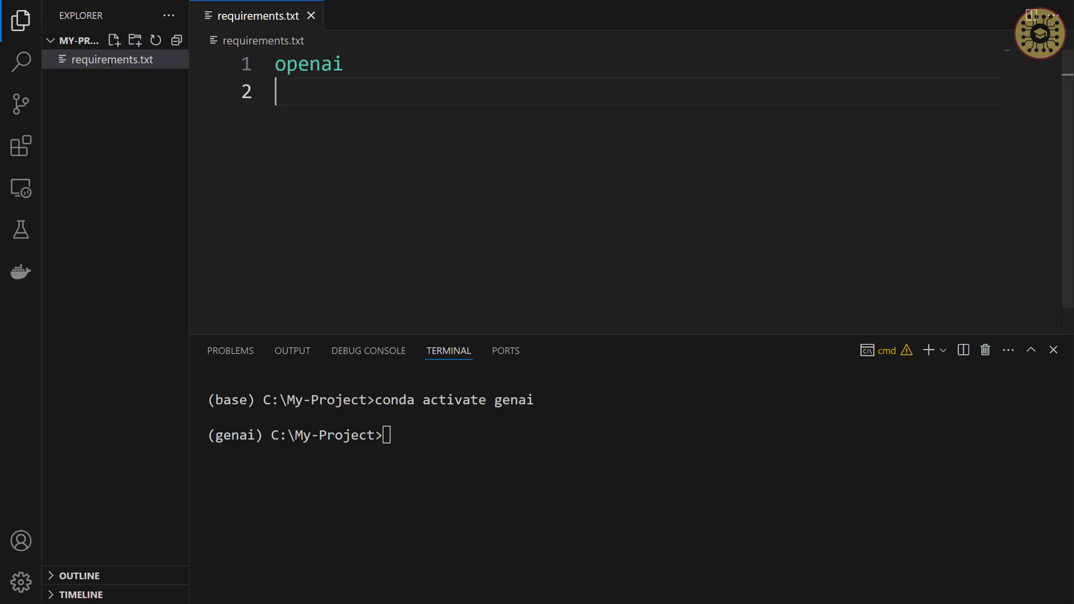
text(chainlit)
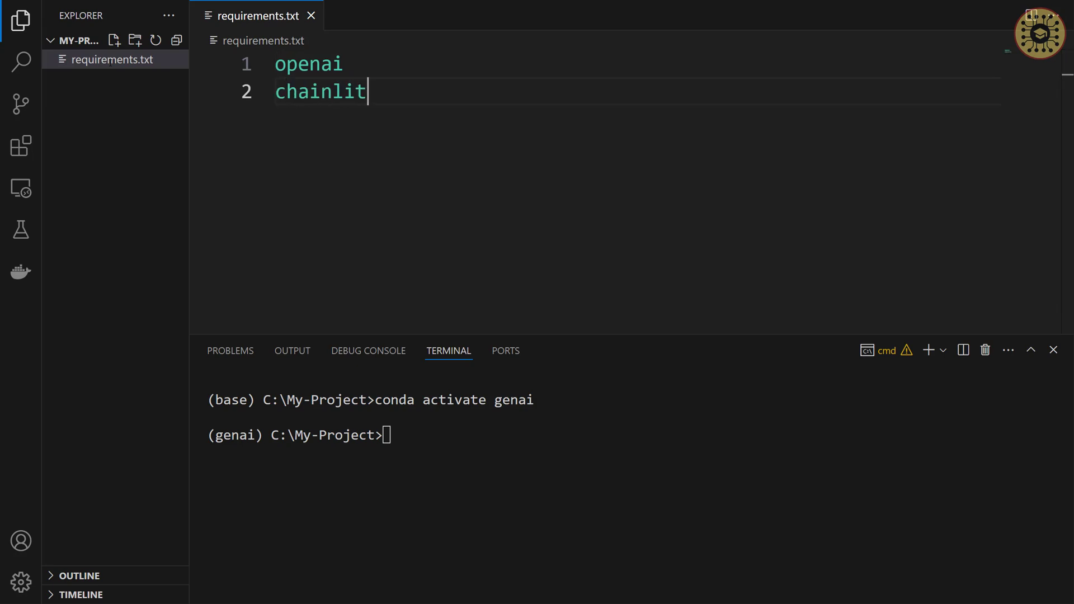
key(Return)
text(python-)
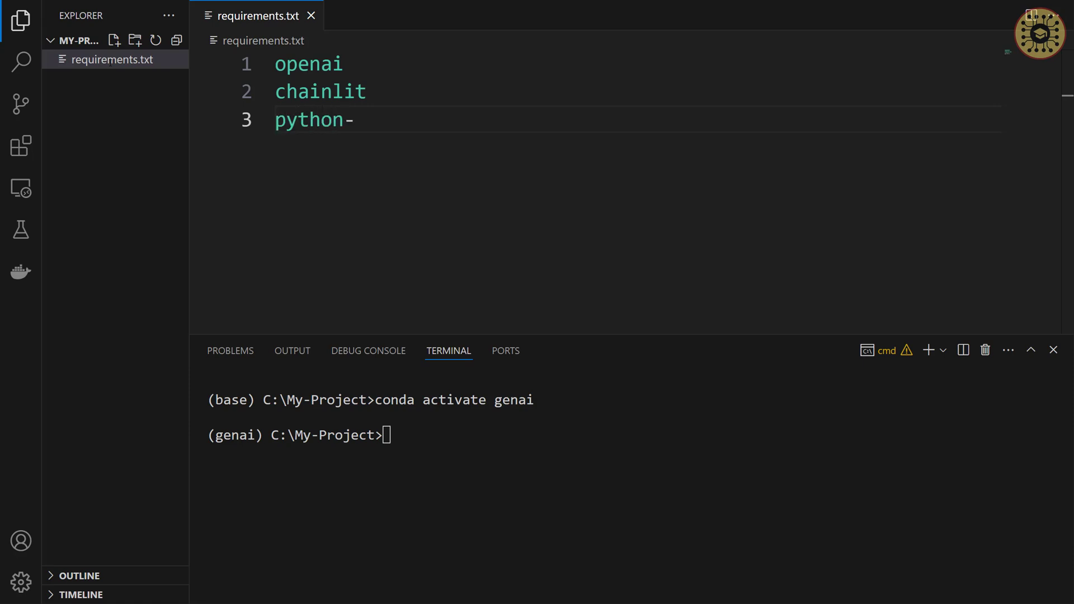
text(dotenv)
Step: Install the requirements.txt packages with pip install -r, then clear the terminal
key(ctrl+grave)
text(pip insta)
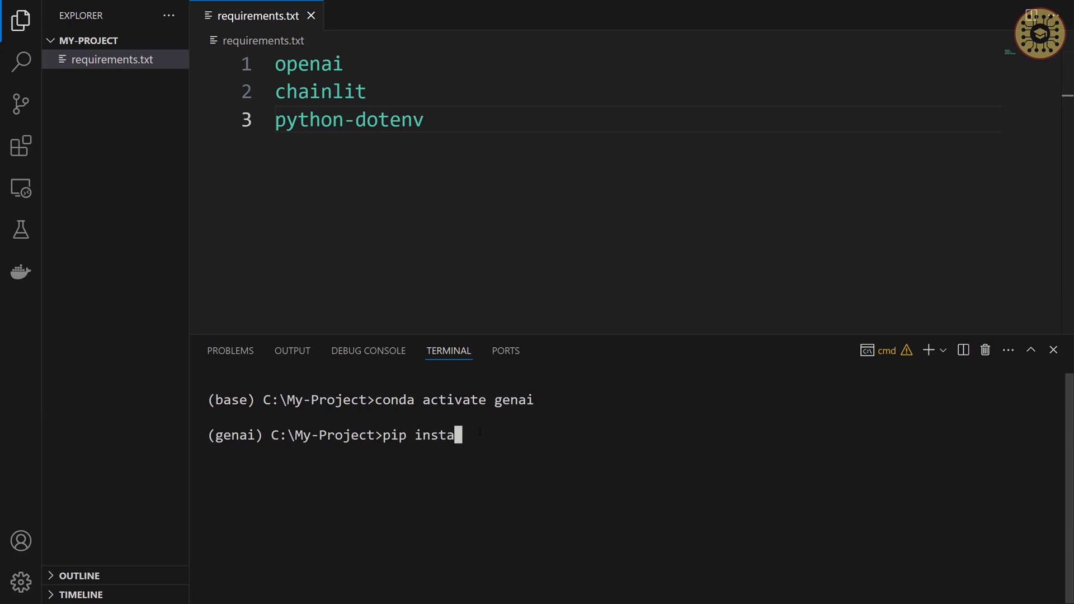
text(ll -)
text(r requirements.txt)
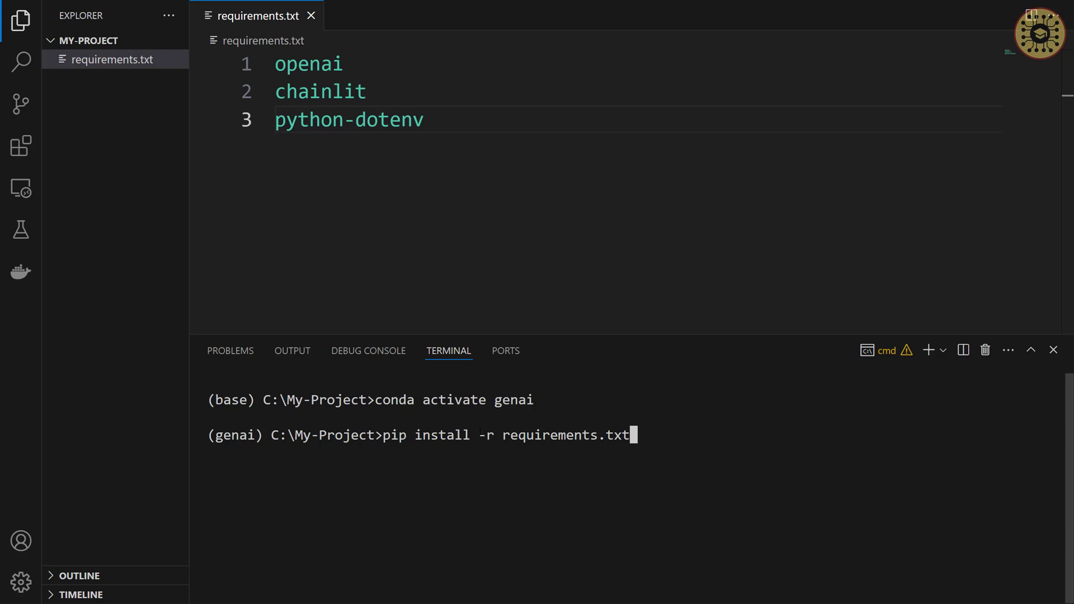
key(Return)
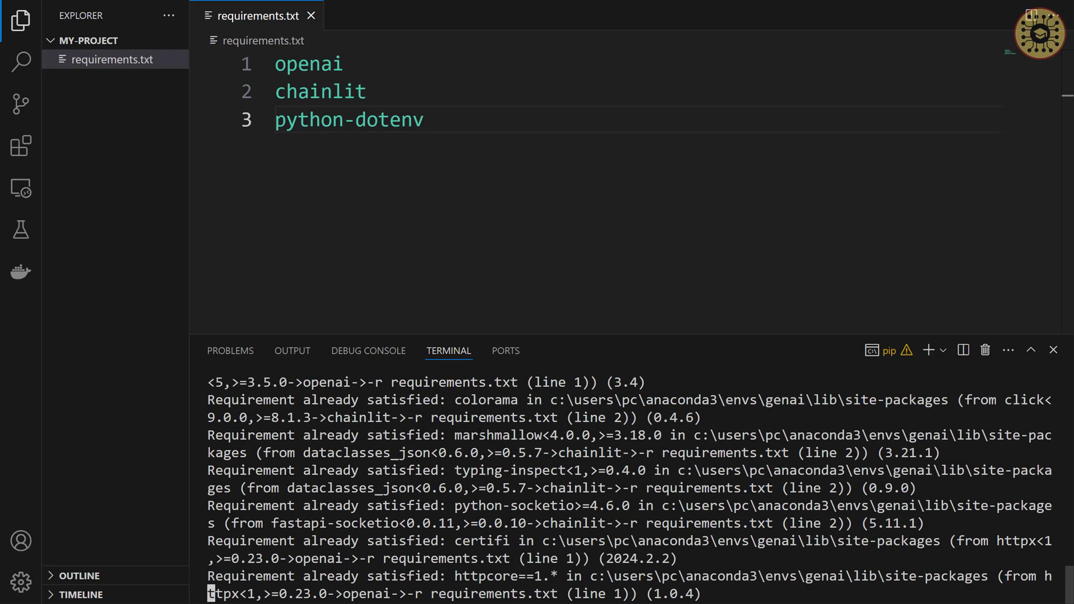
text(cls)
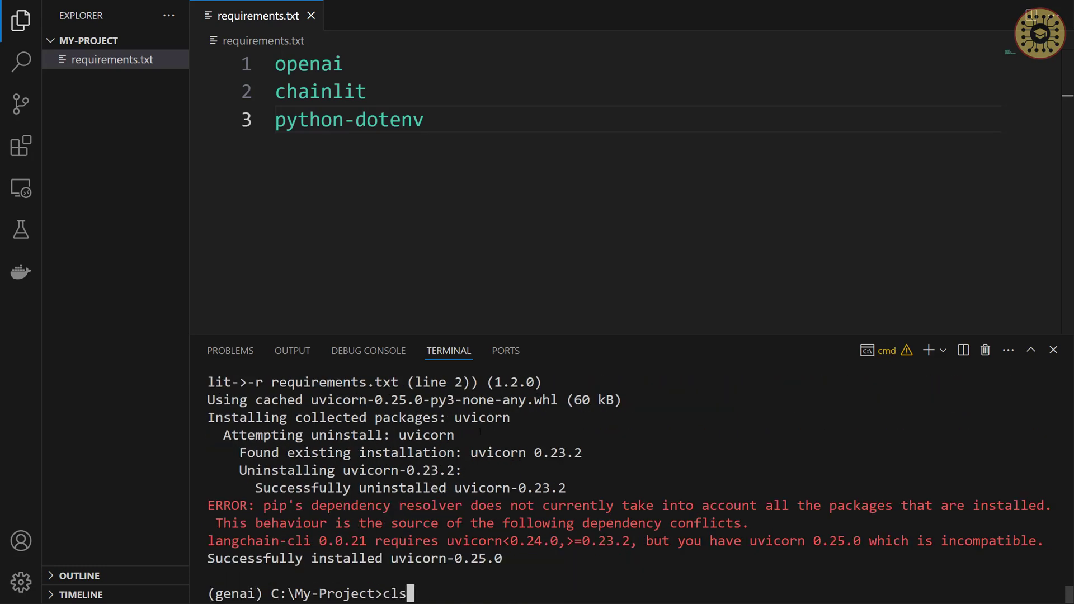
key(Return)
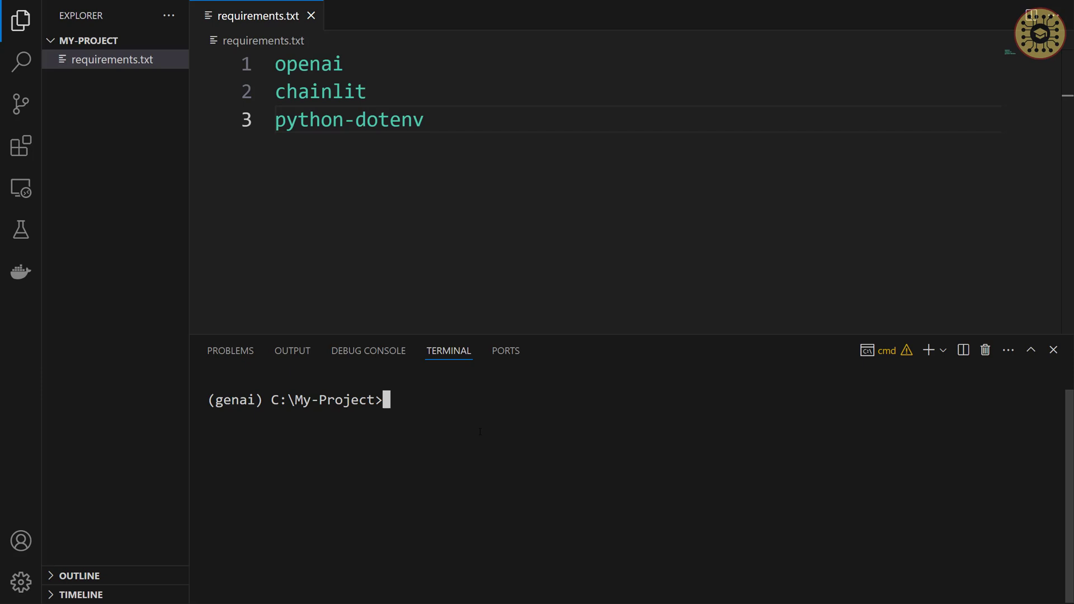
Step: Create a new empty file named app.py in the project
click(114, 40)
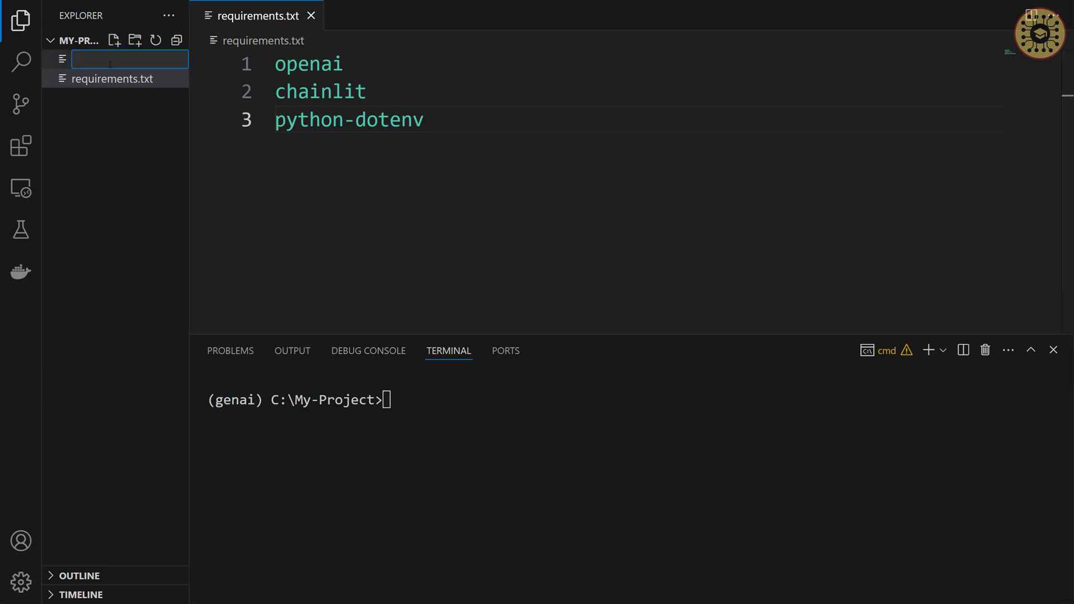
text(app.)
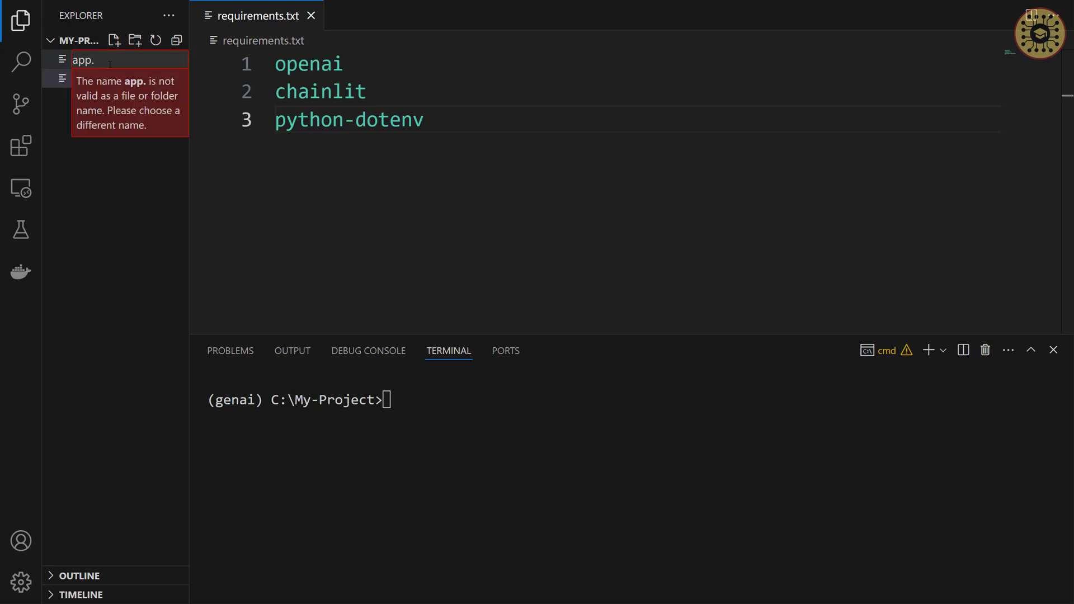
text(py)
key(Return)
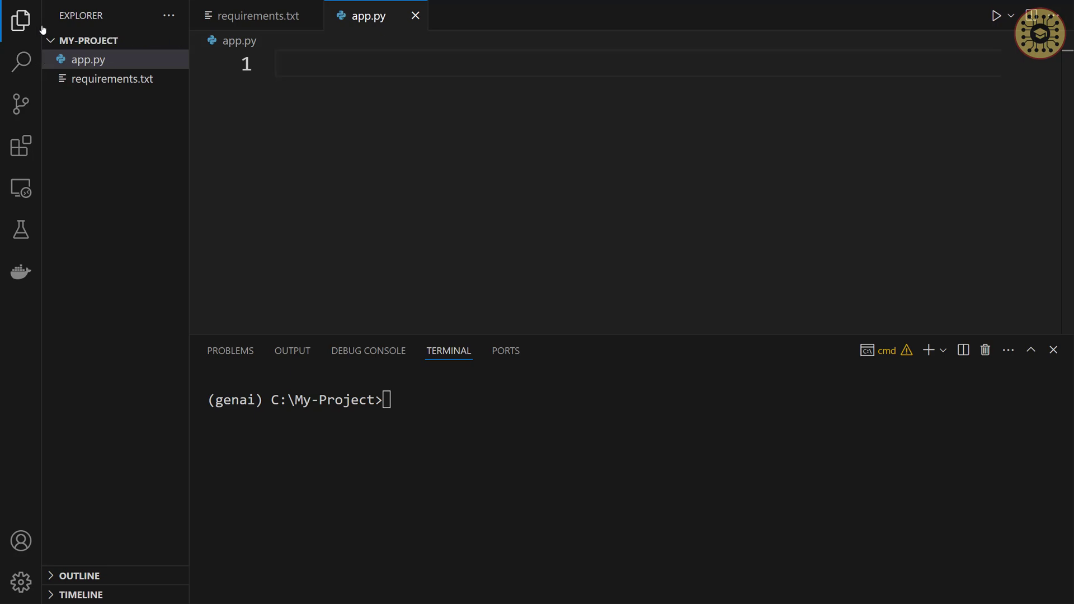
Step: Create a .env file with OPENAI_API_KEY set to the pasted API key
click(114, 40)
text(.env)
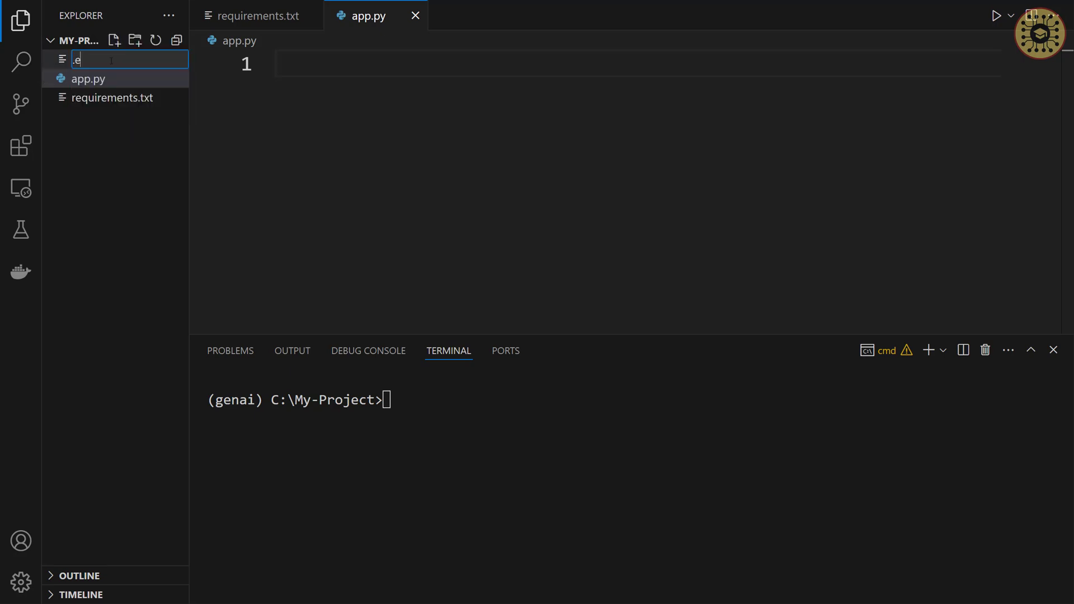
key(Return)
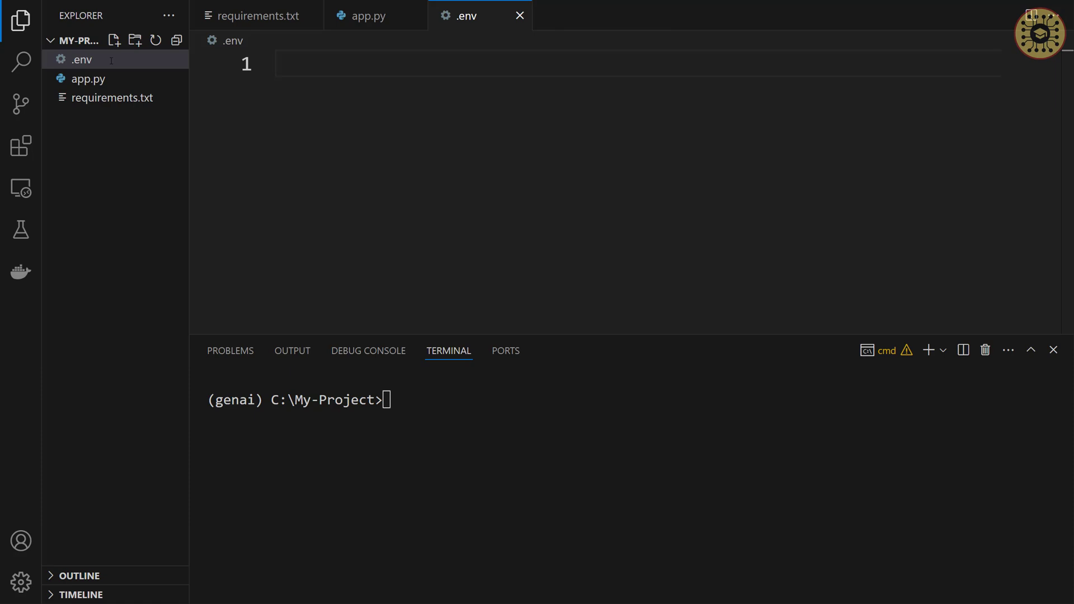
text(OPENAI)
text(_API_)
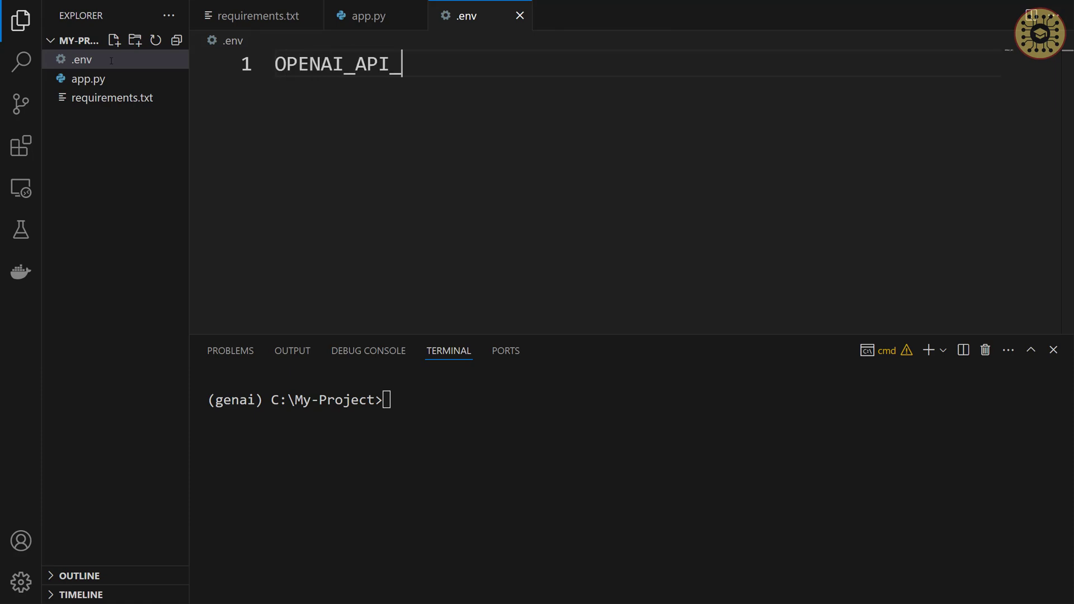
text(KEY =)
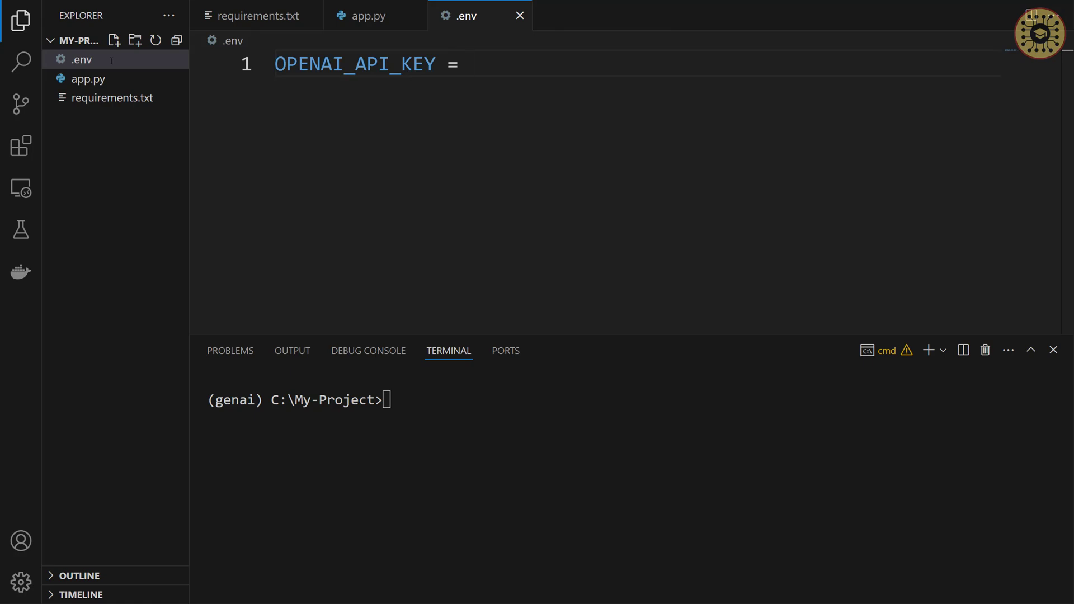
key(ctrl+v)
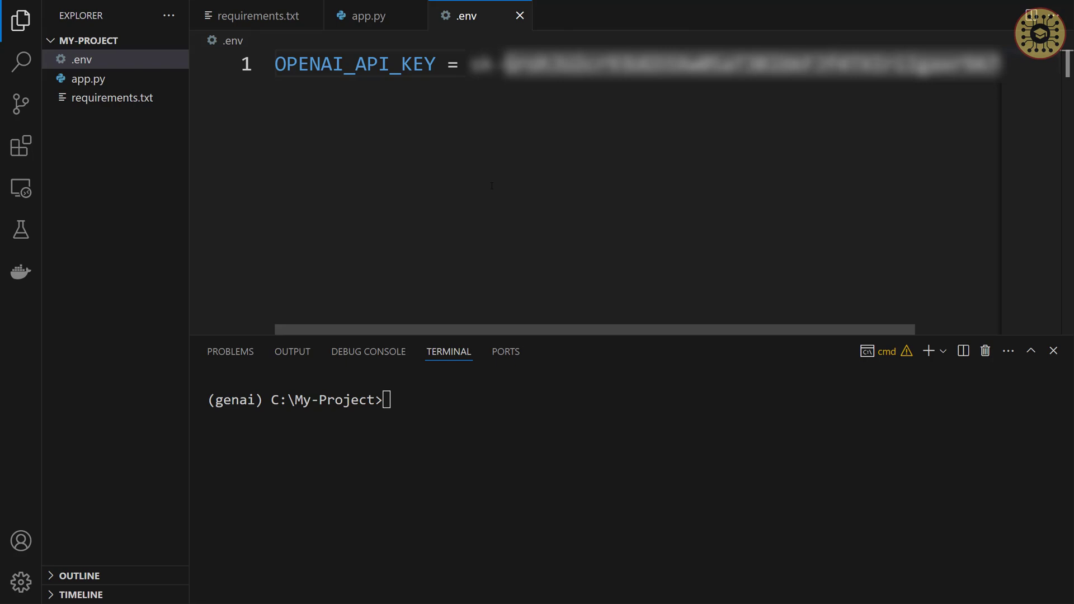
Step: Add 'from dotenv import load_dotenv' and a load_dotenv() call to app.py
click(87, 77)
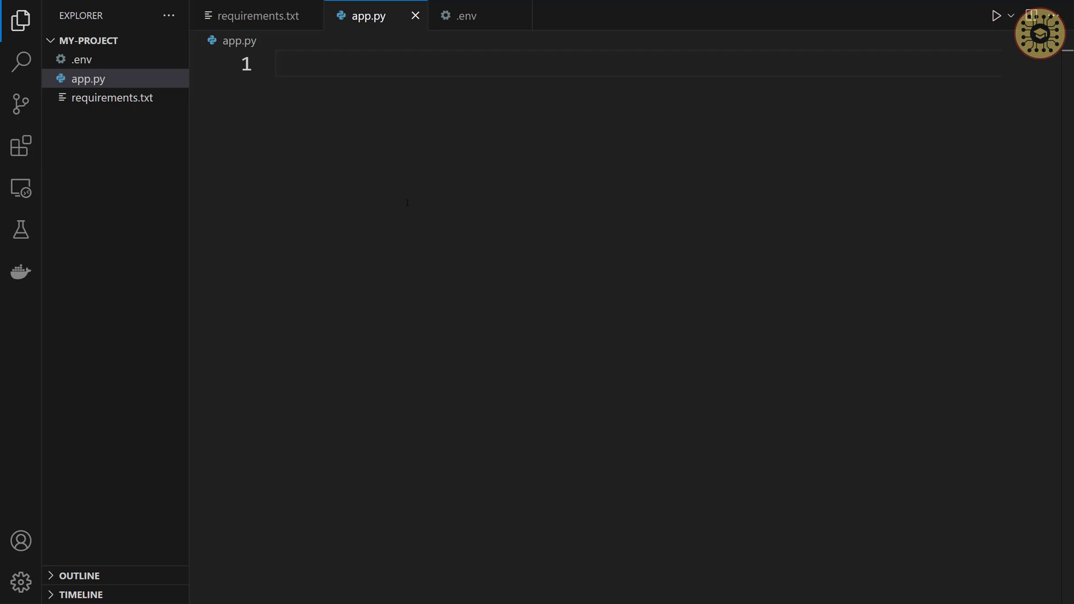
text(from )
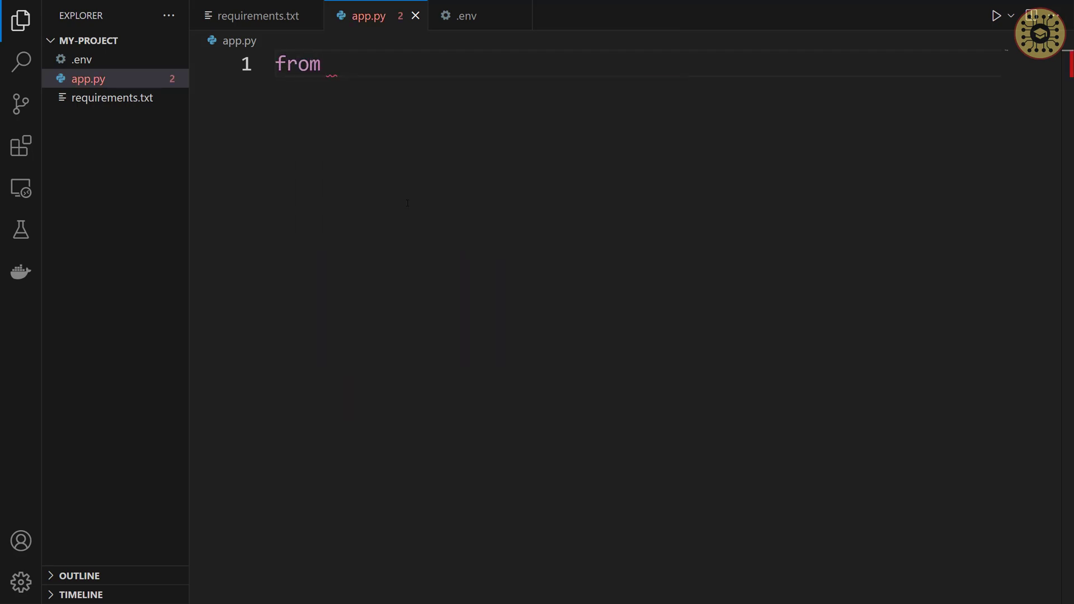
text(dotenv )
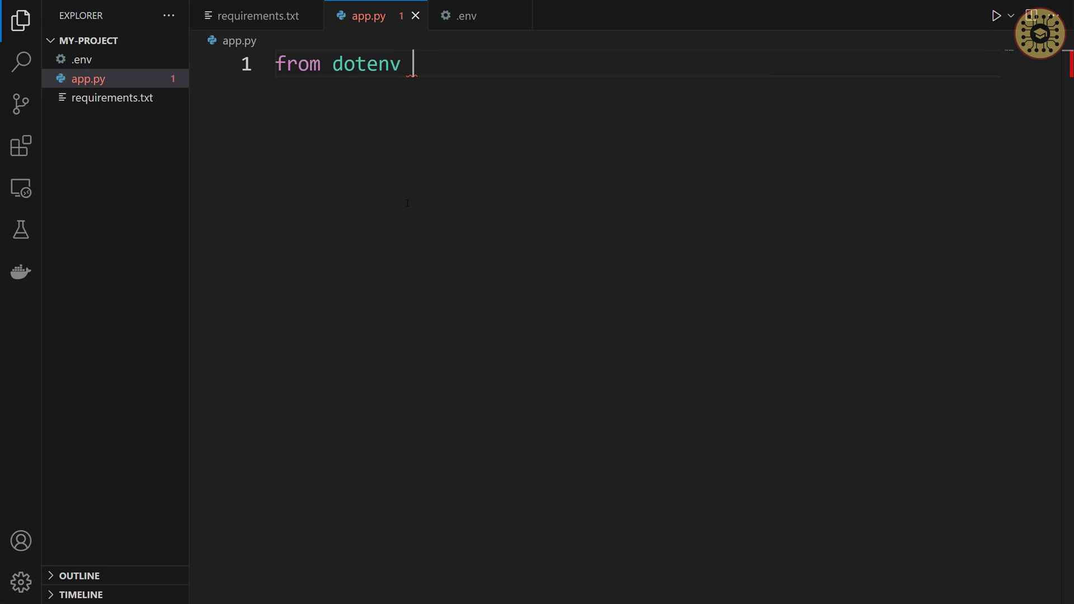
text(import )
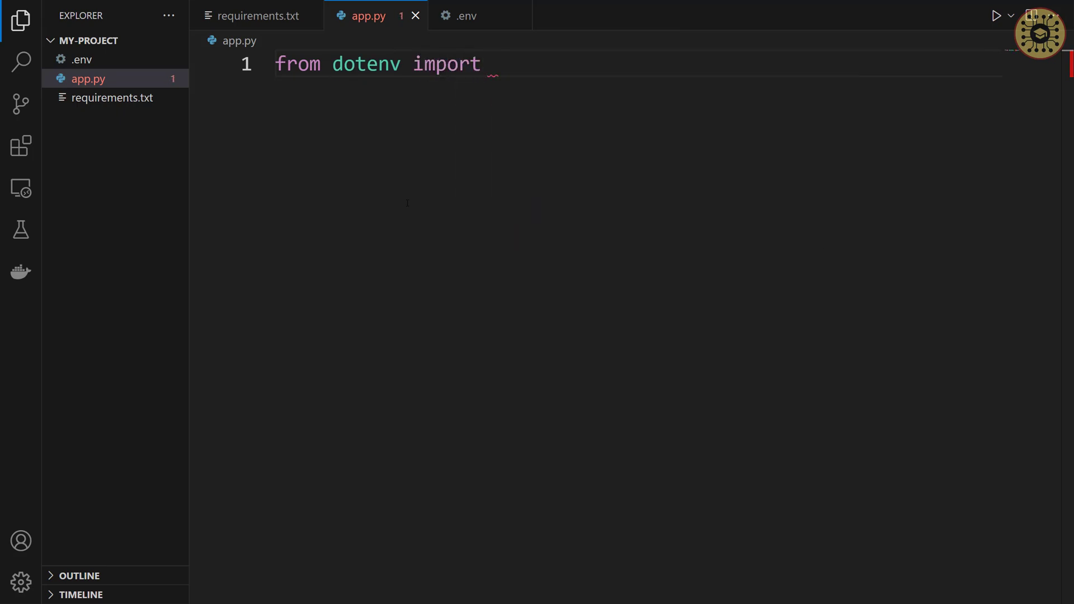
text(lo)
key(Tab)
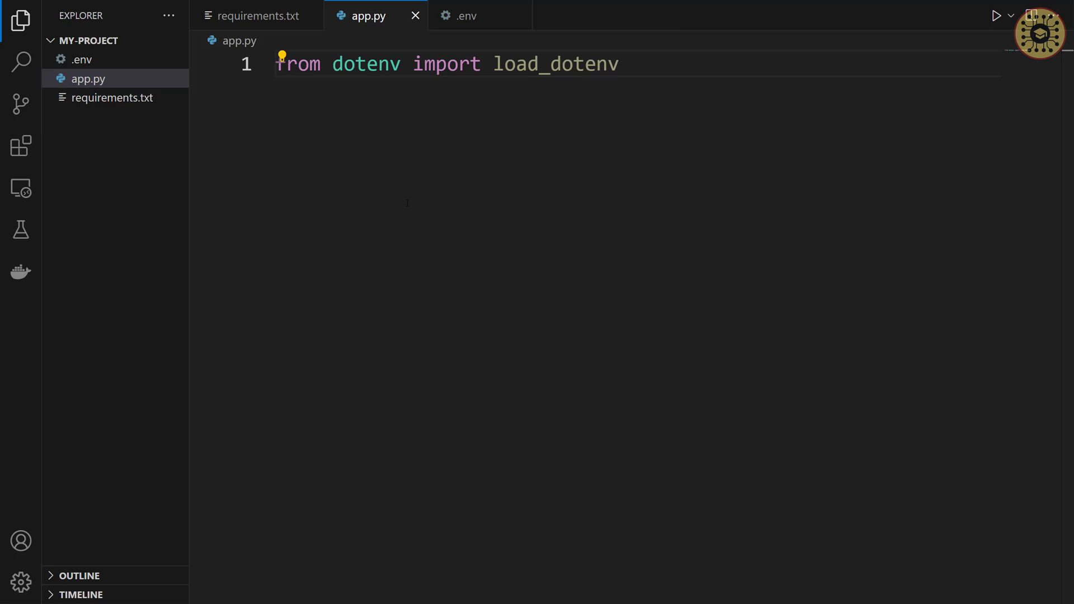
key(Return)
key(Return)
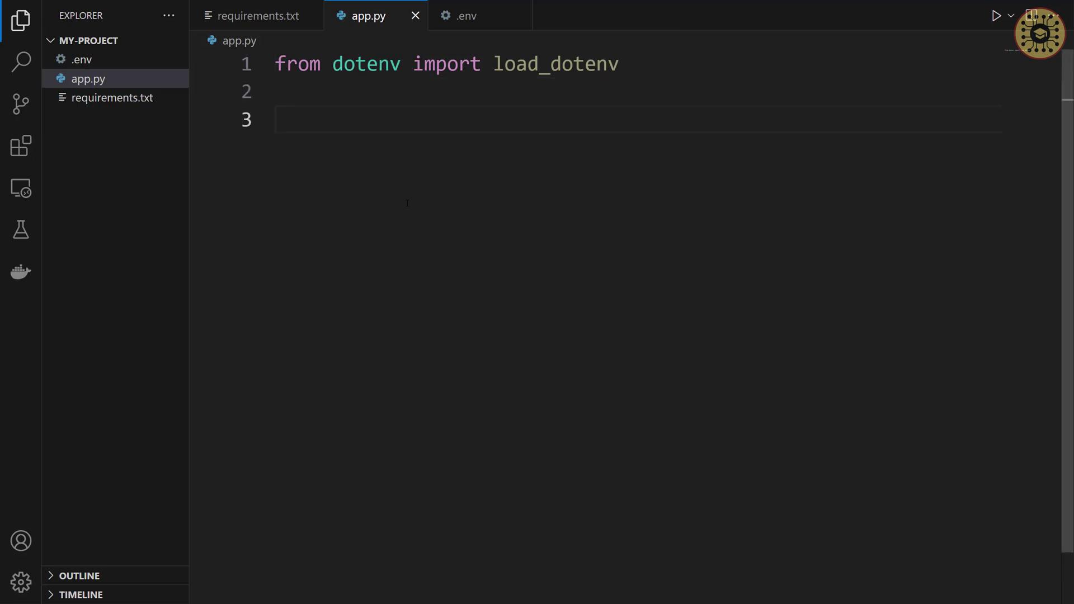
text(loa)
key(Tab)
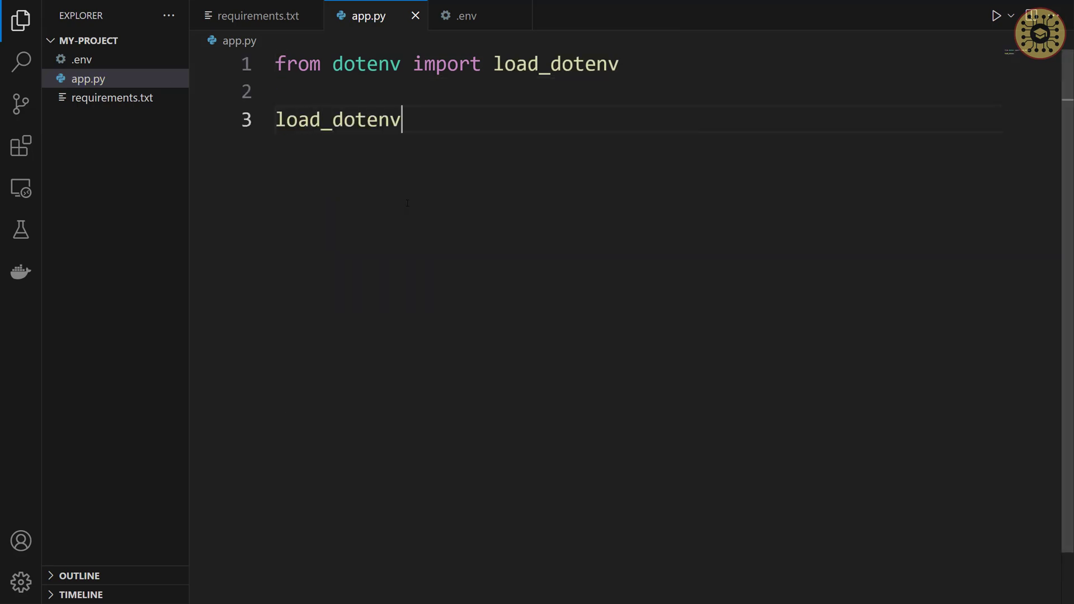
text(())
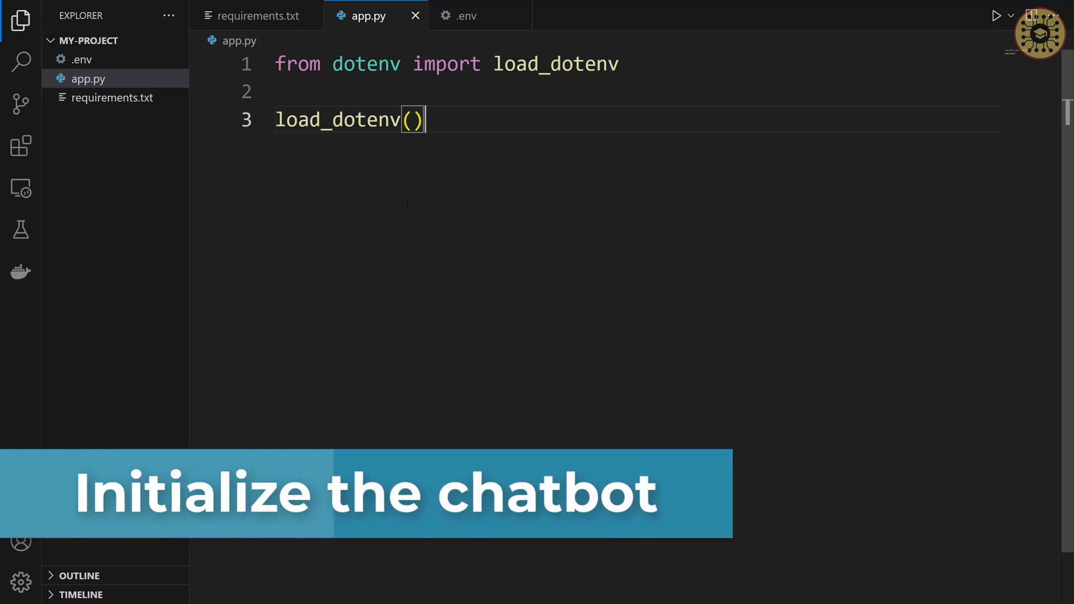
Step: Begin an 'import chainlit as cl' line below the dotenv import
click(738, 71)
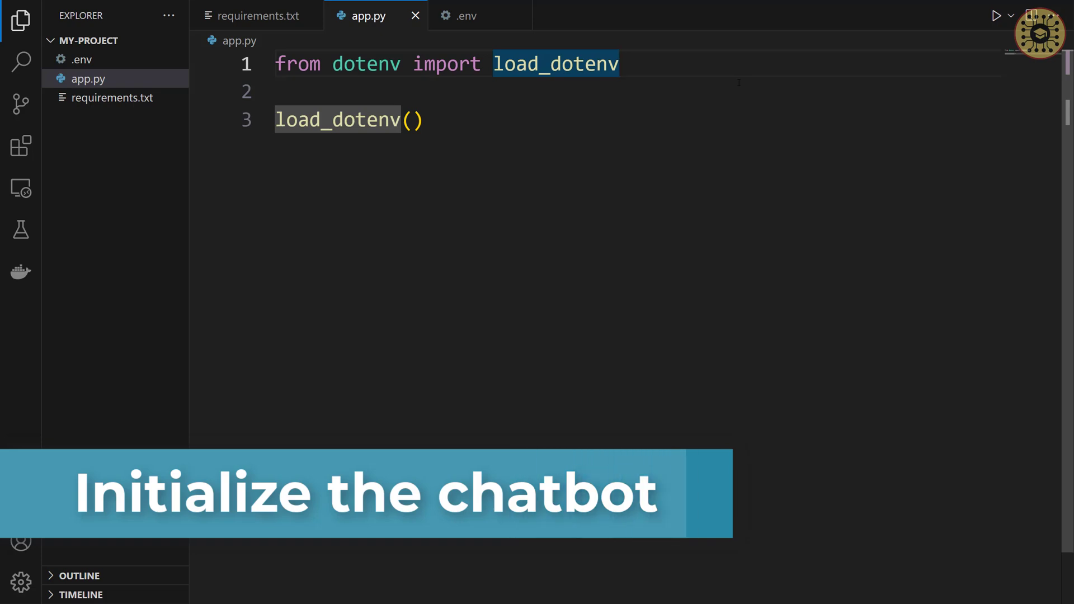
key(Return)
text(import ch)
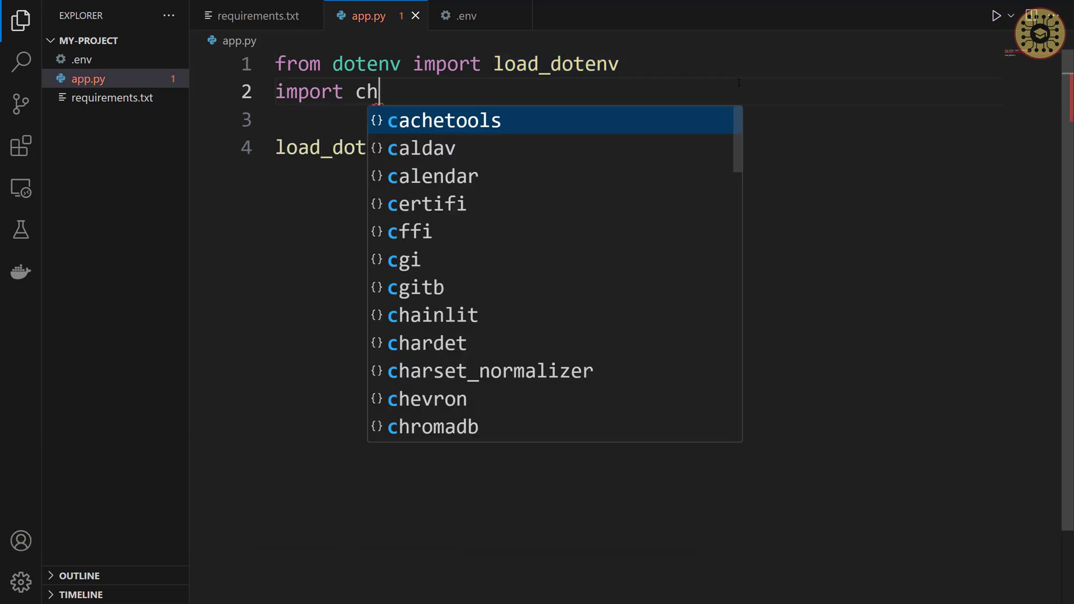
text(ainlit)
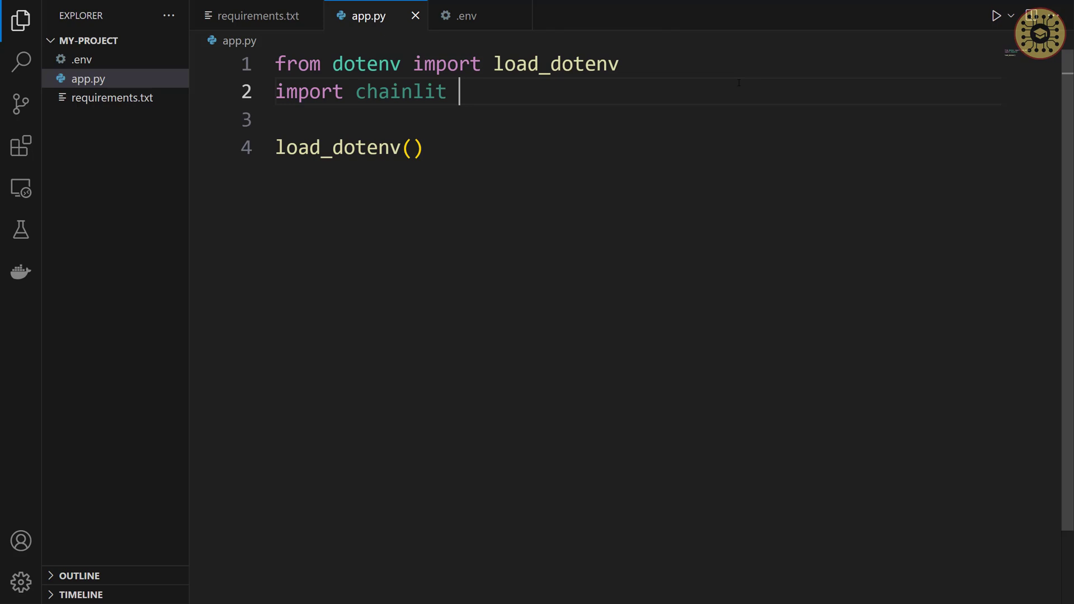
text( as cl)
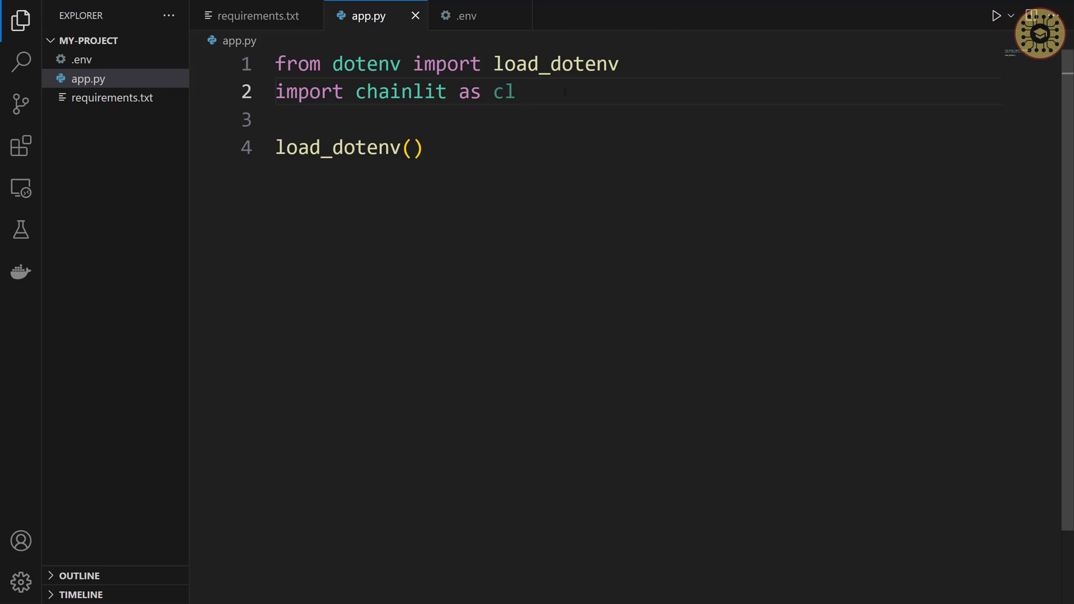
click(520, 147)
key(Return)
key(Return)
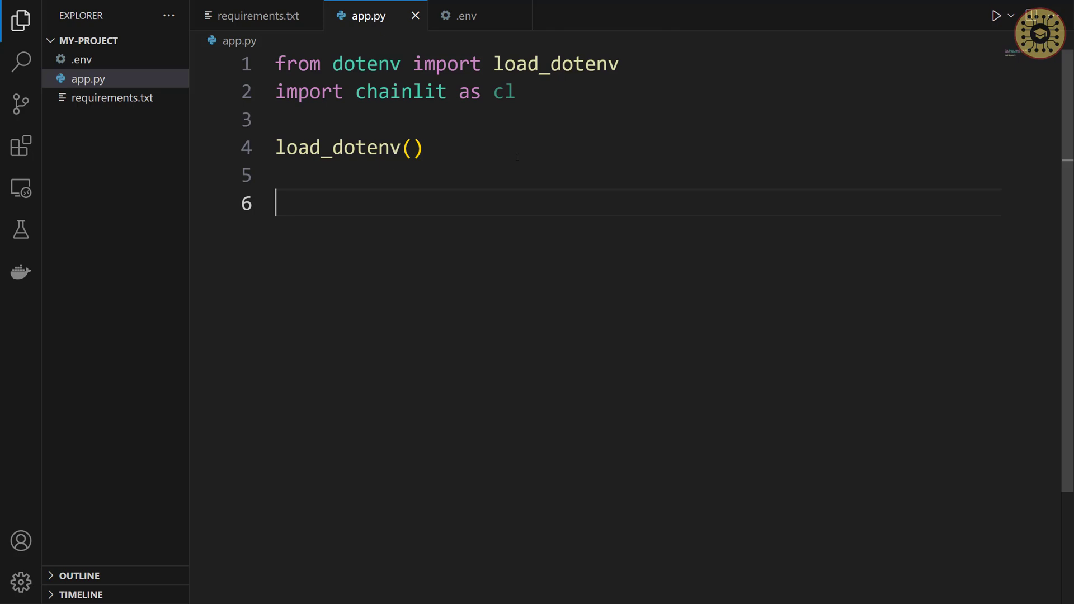
text(@cl.on)
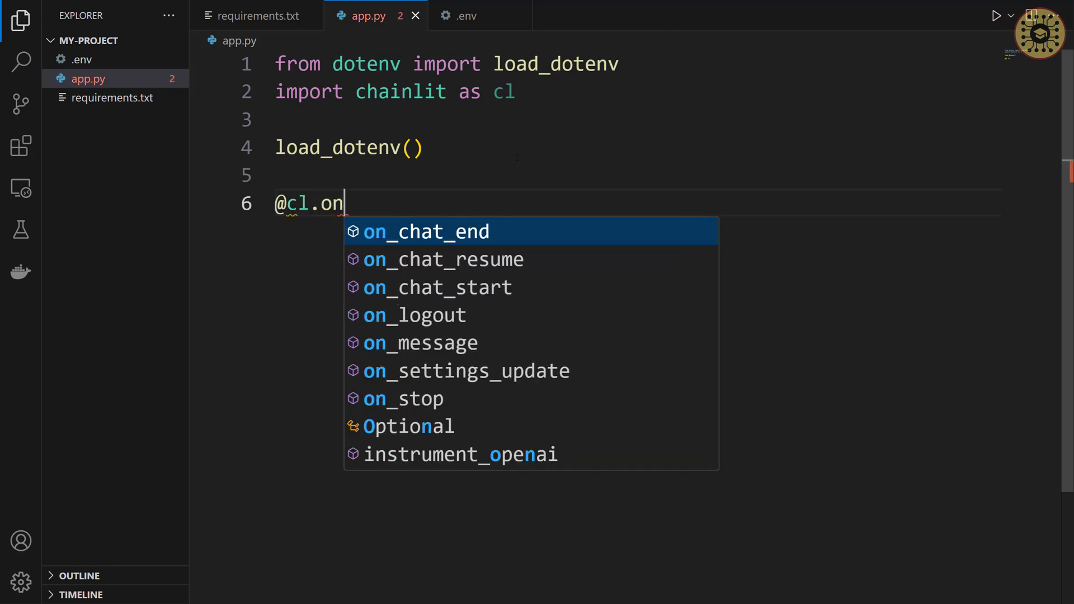
text(_message)
key(Return)
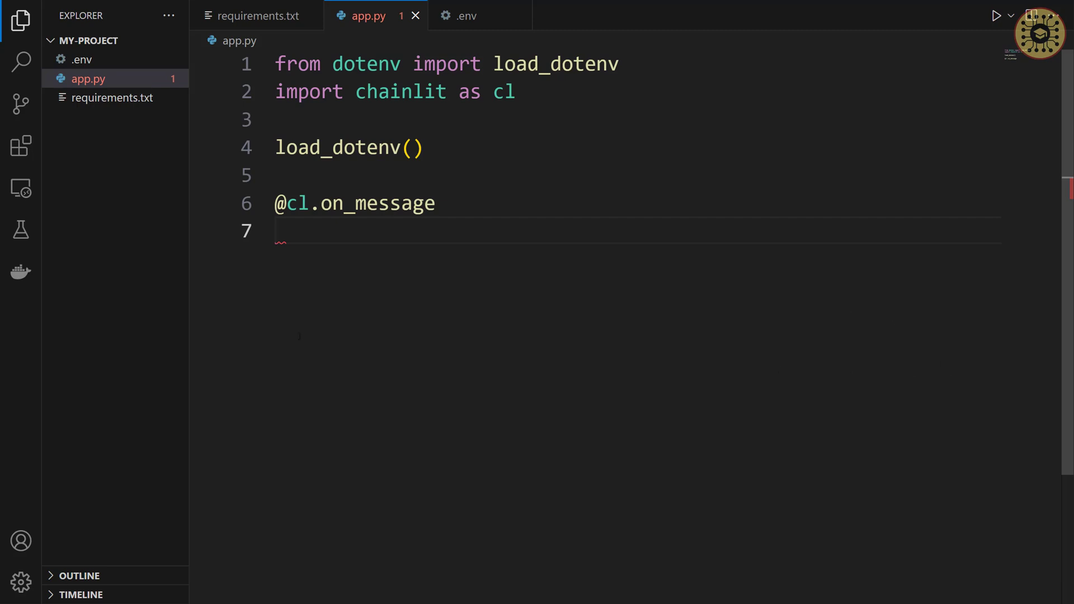
text(a)
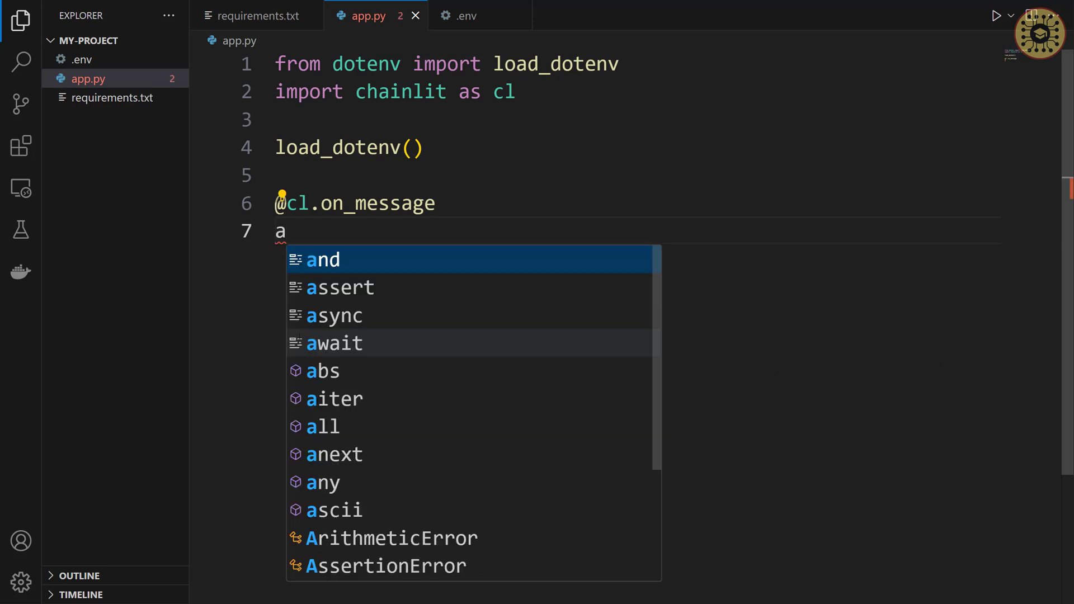
text(sync )
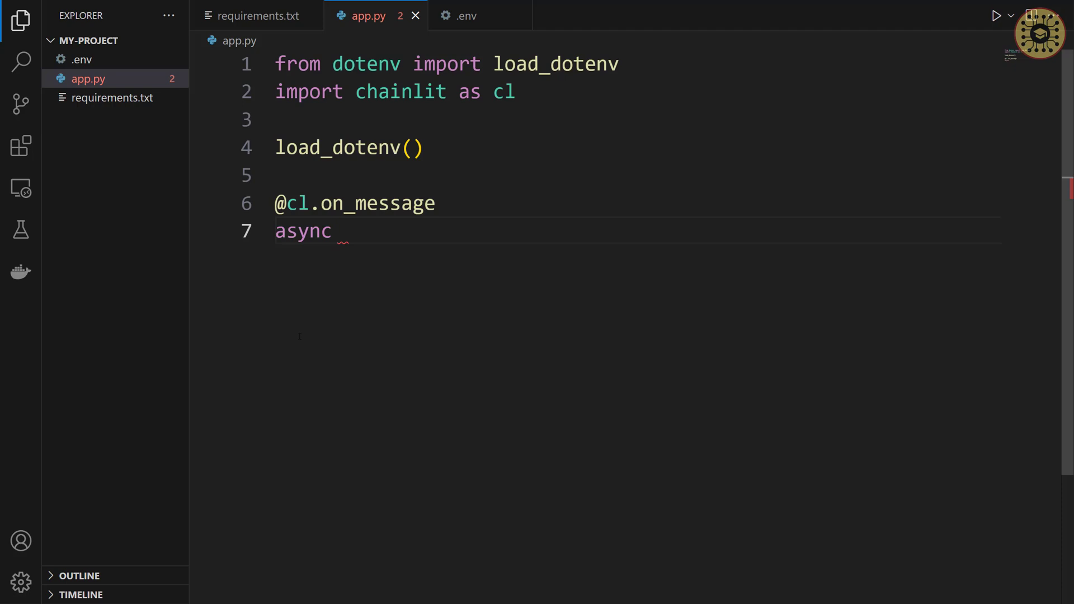
text(def on)
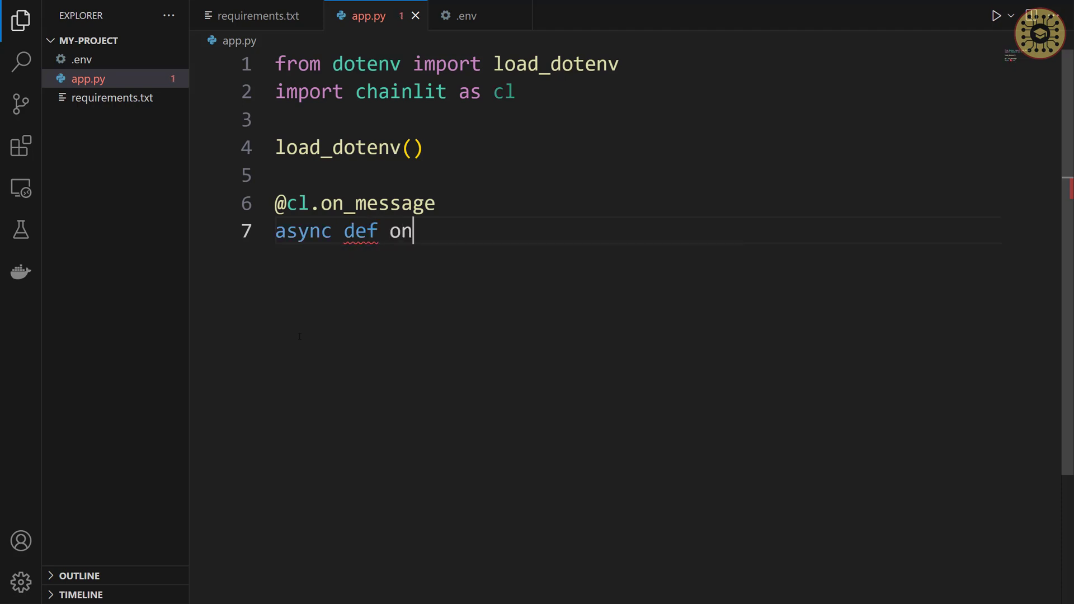
text(_message)
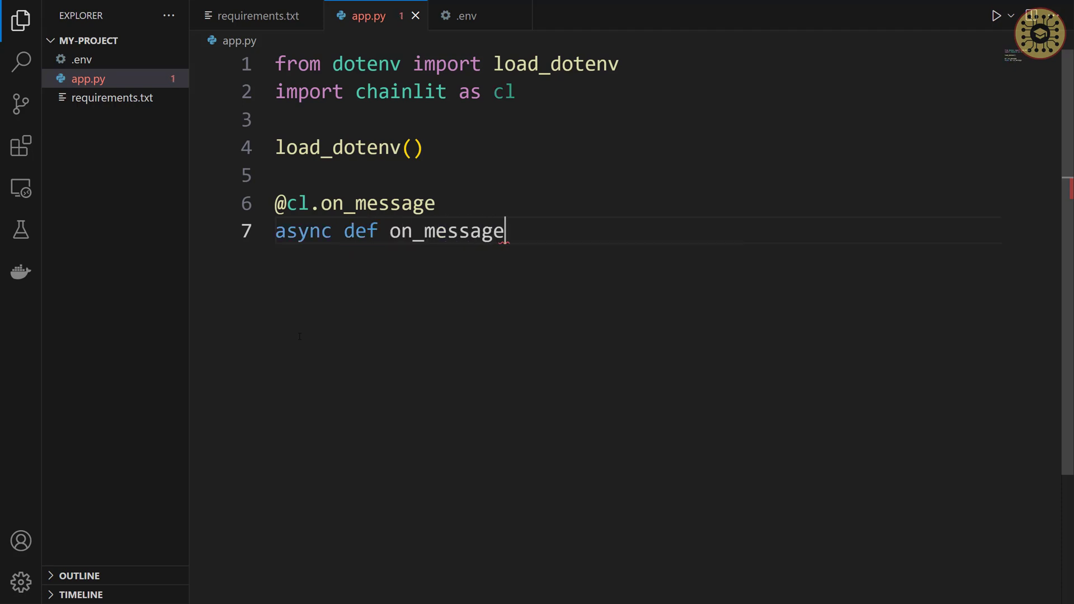
text(()
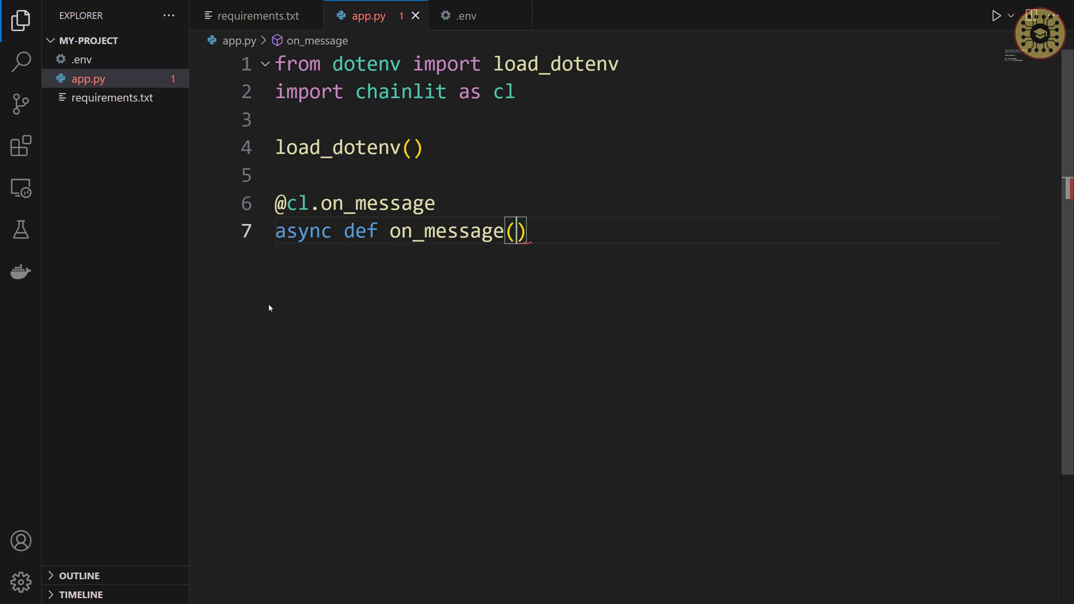
text(message)
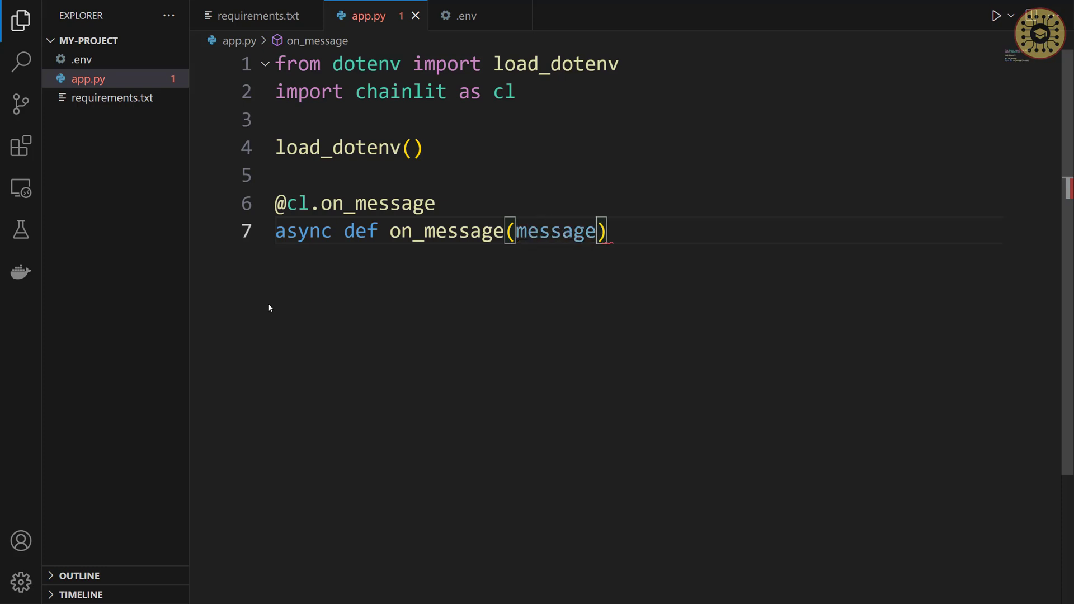
text(: cl.)
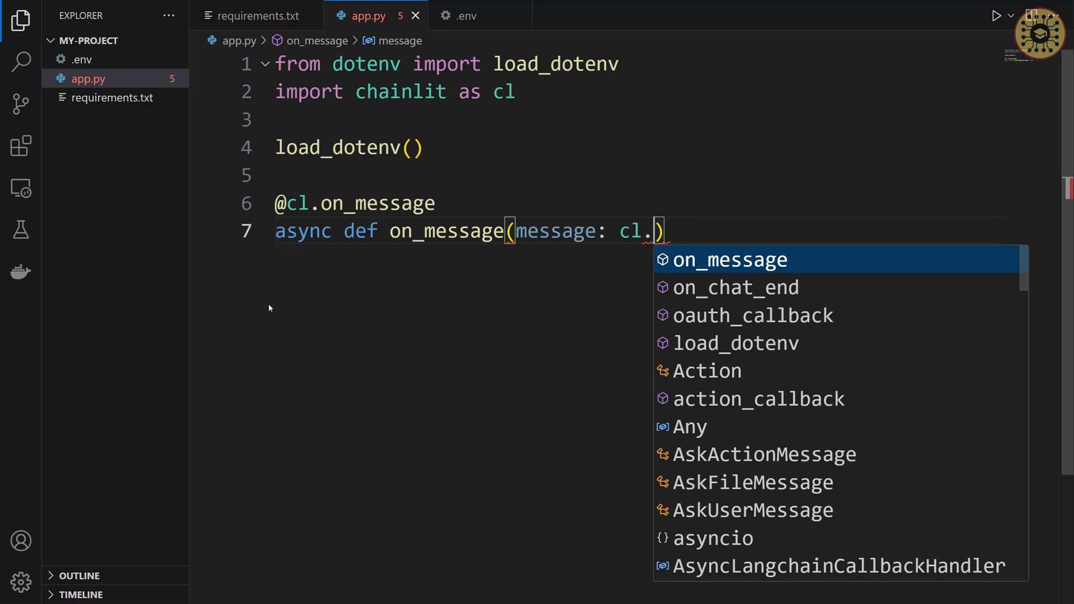
text(Mess)
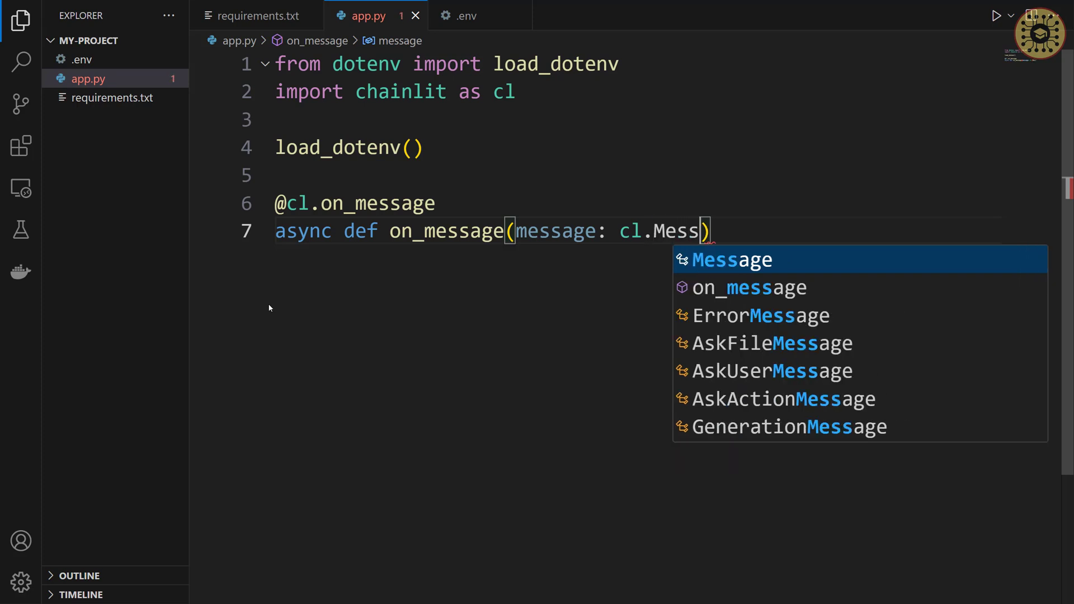
key(Tab)
key(End)
text(:)
key(Return)
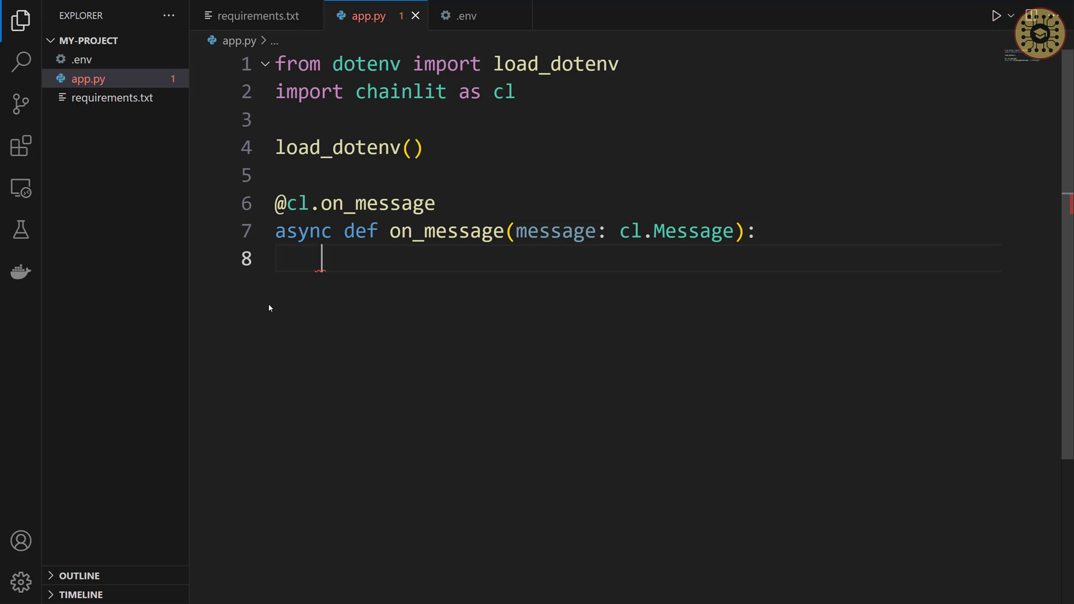
text(await cl)
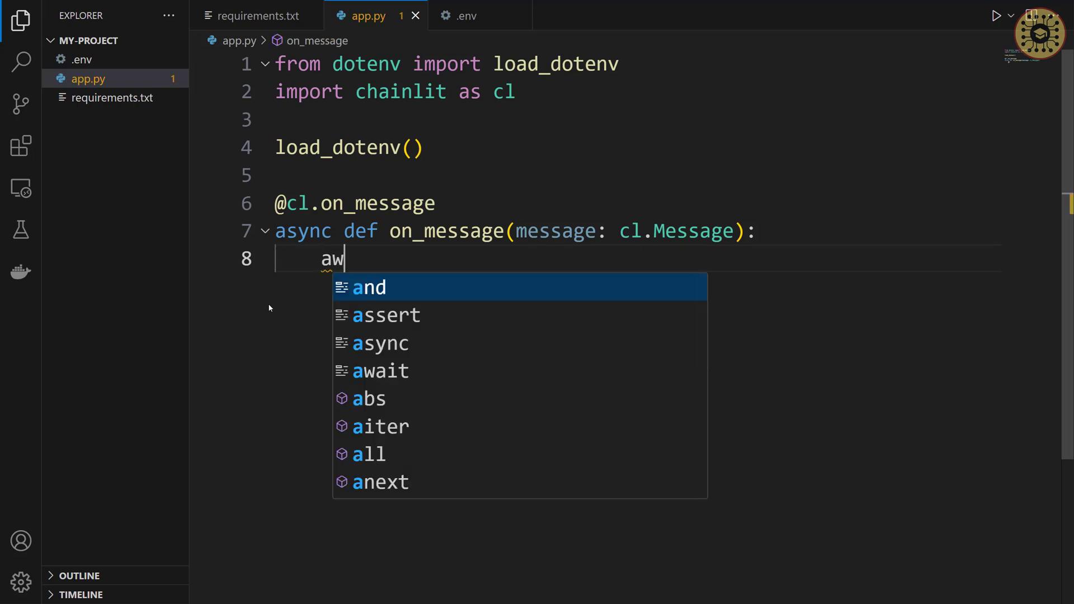
text(.)
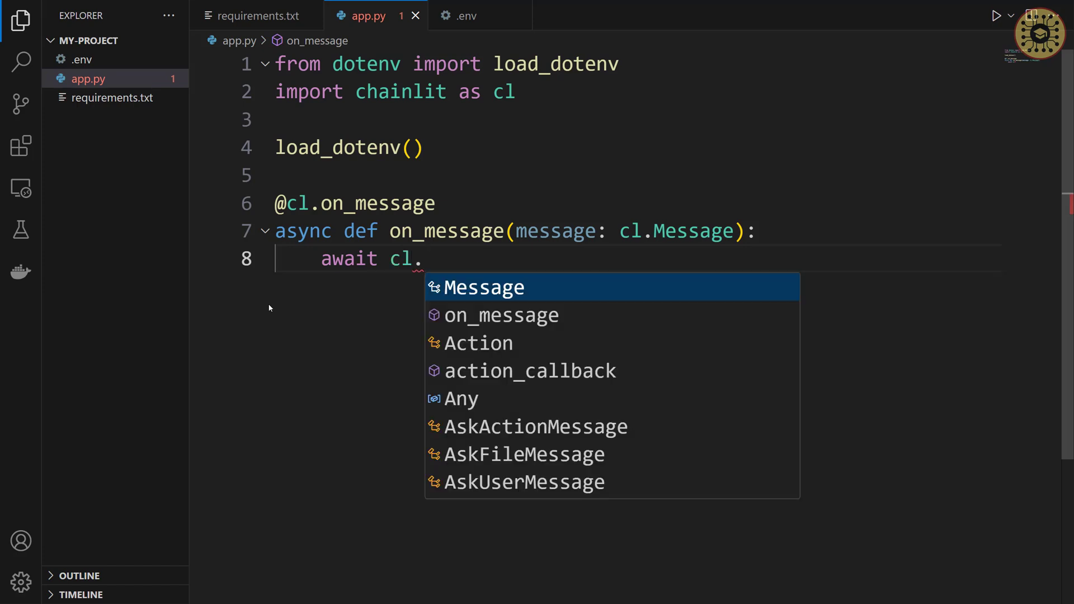
text(M)
Step: Make the handler await cl.Message(content=f"Received: {message.content}").send()
key(Tab)
text(()
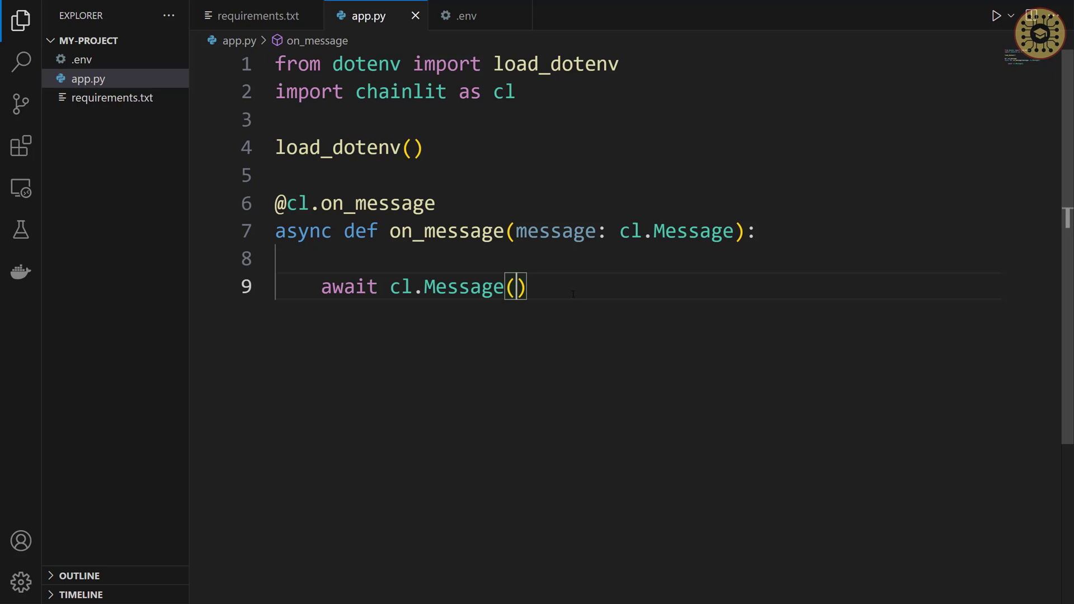
key(Return)
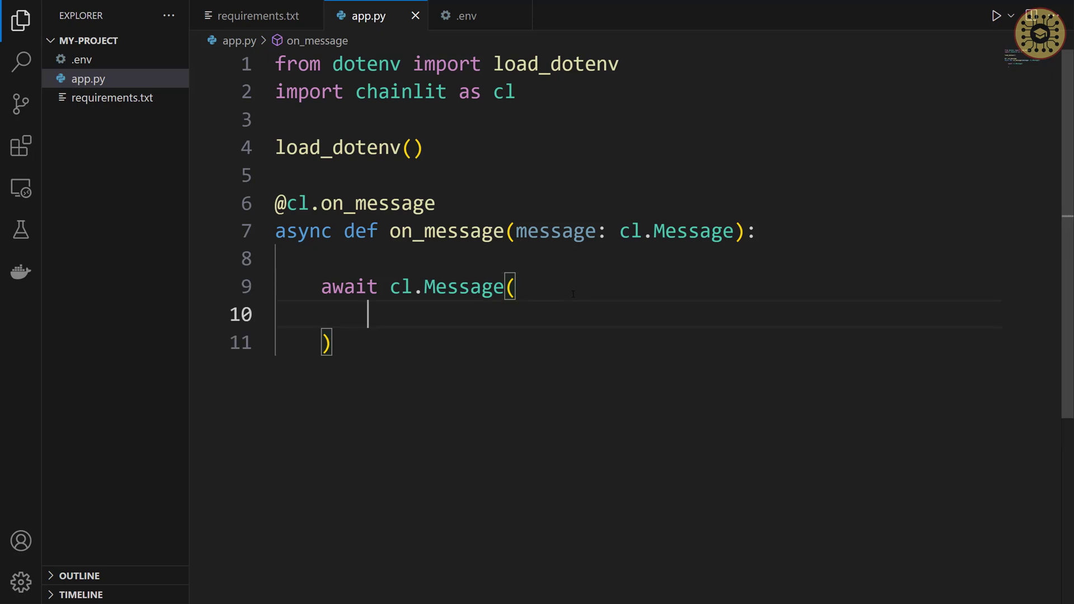
text(con)
key(Tab)
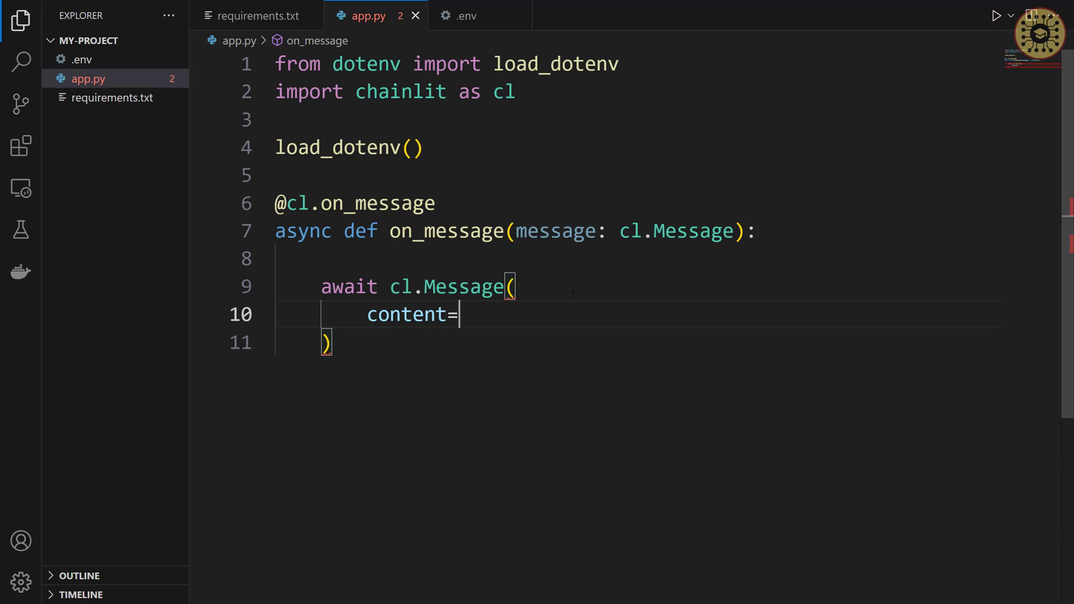
text(f")
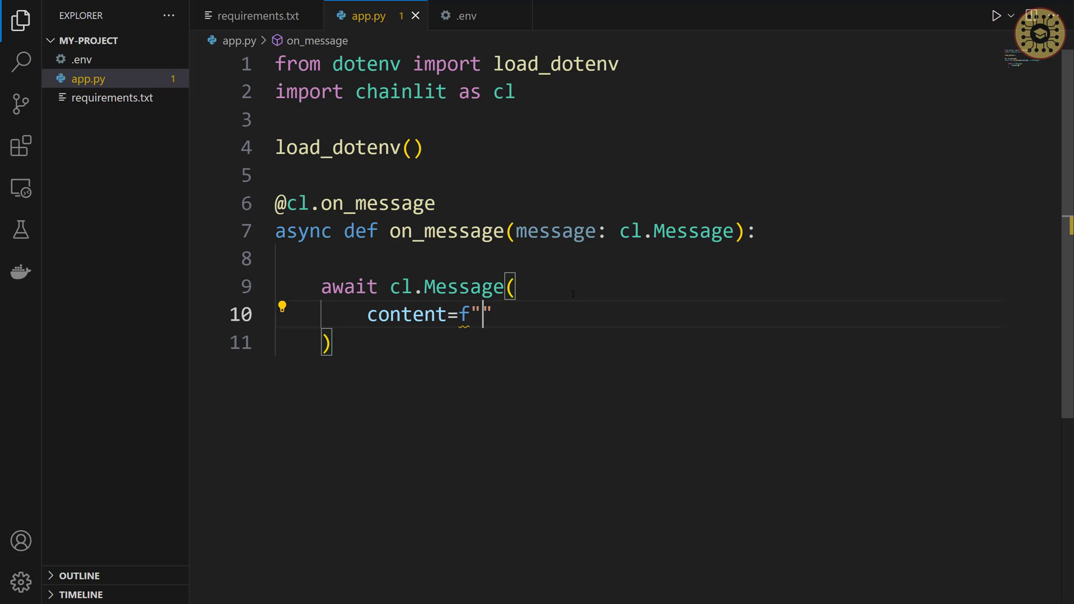
text(Rece)
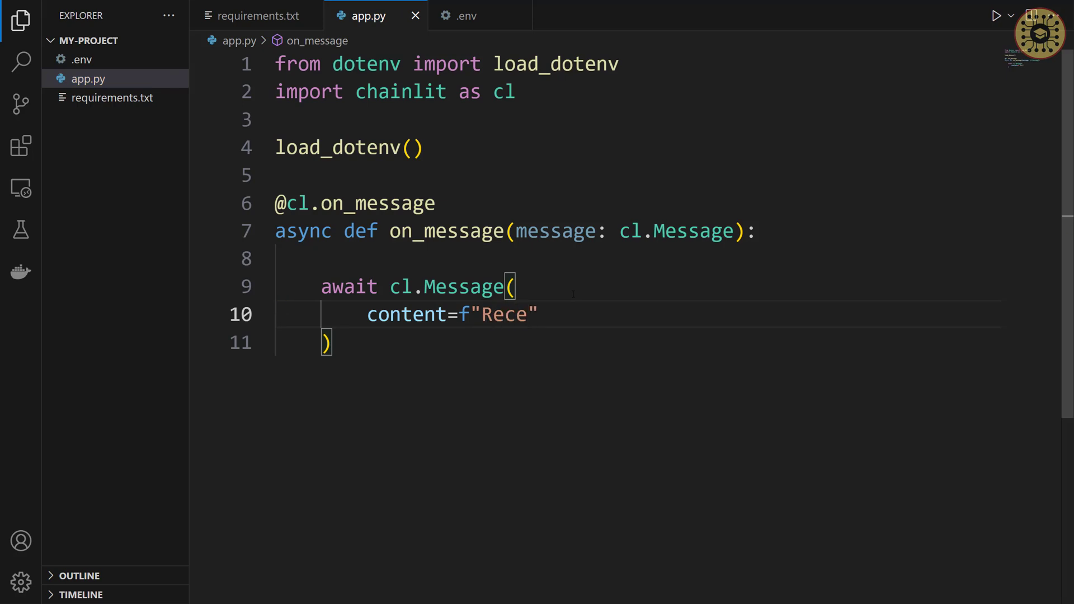
text(ived: {)
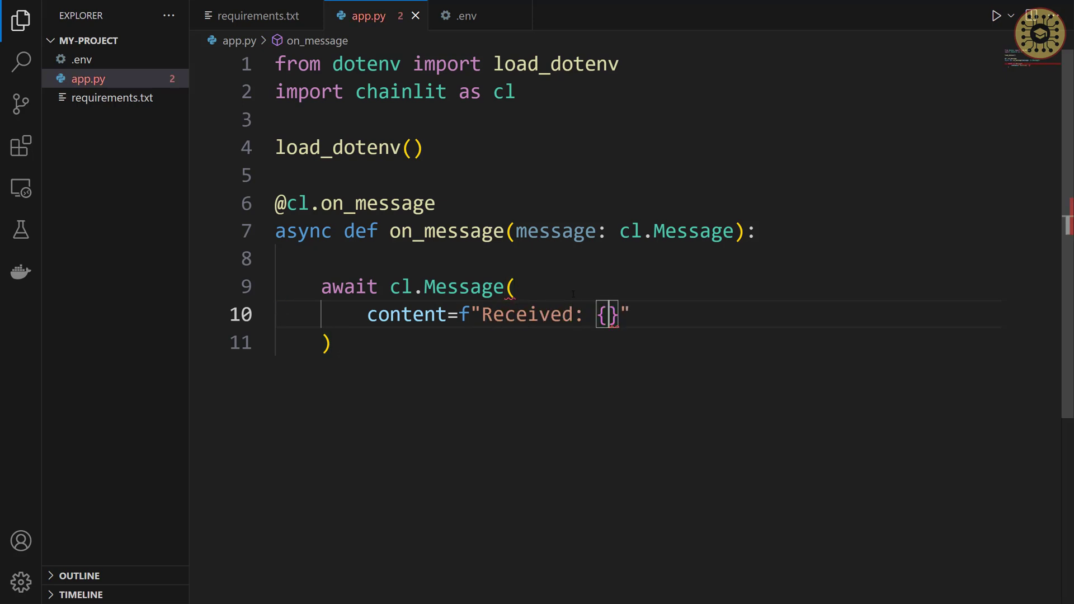
text(me)
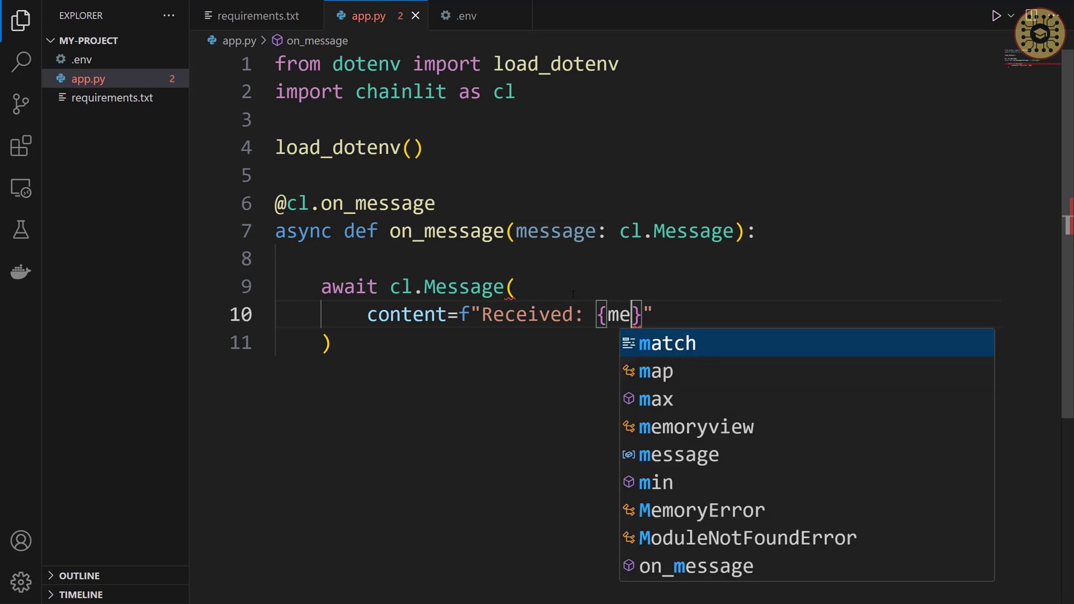
text(ssage.)
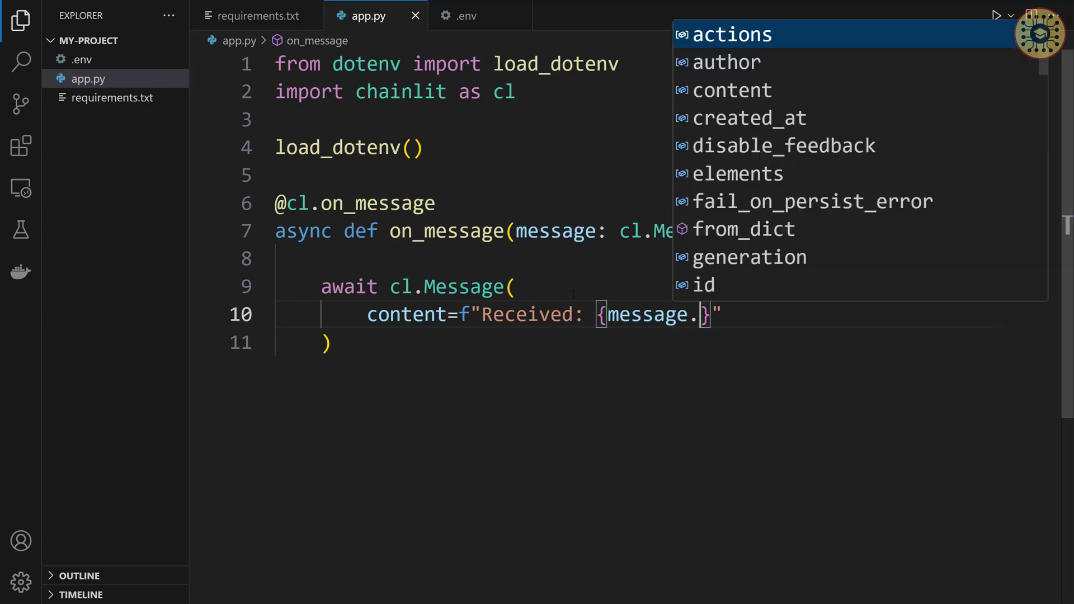
text(content)
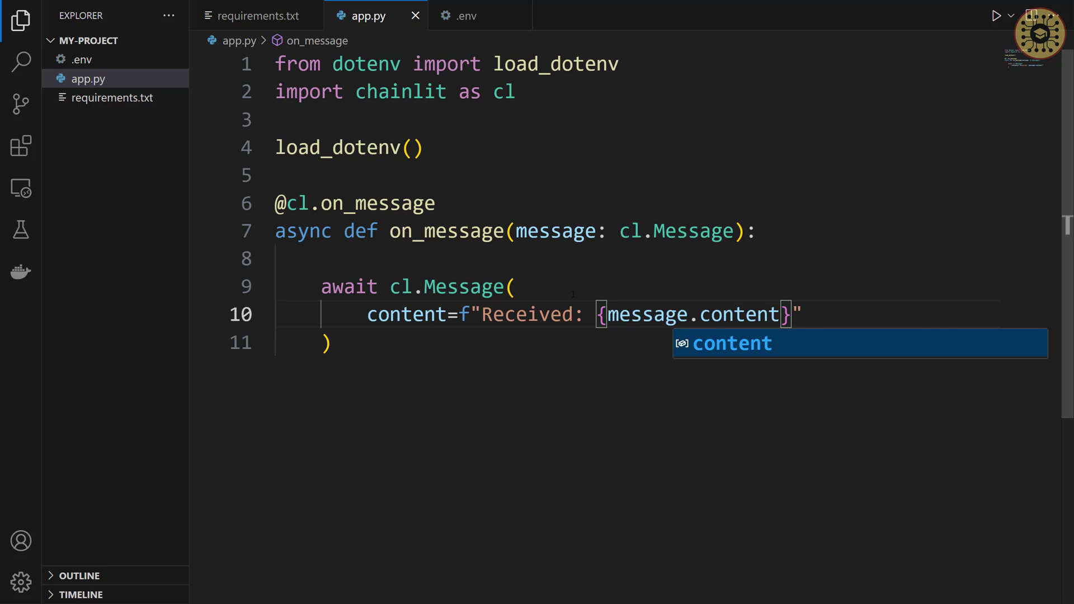
key(End)
text(,)
key(Down)
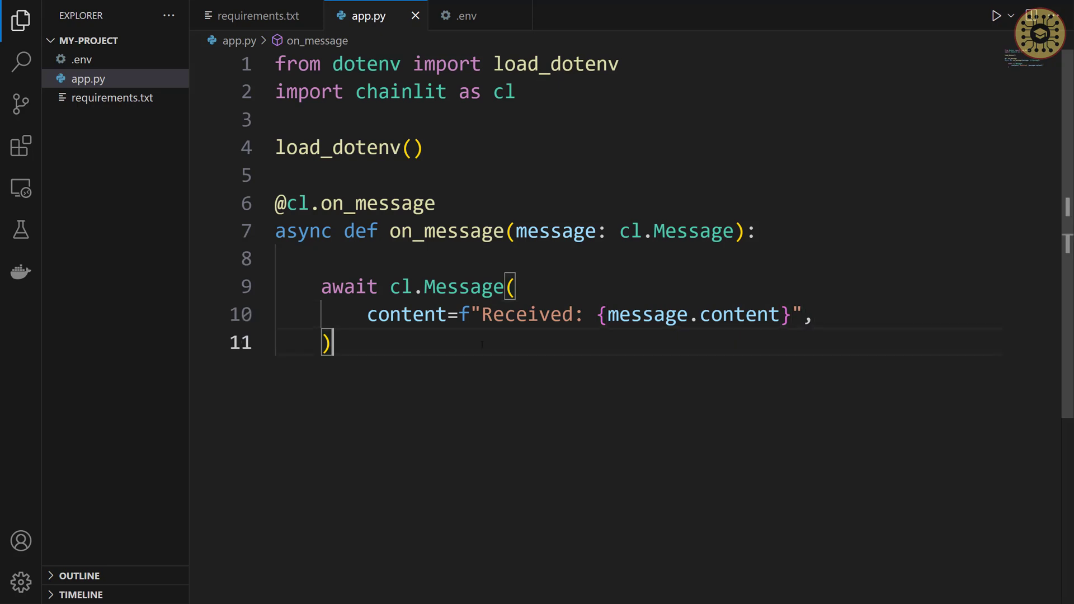
text(.s)
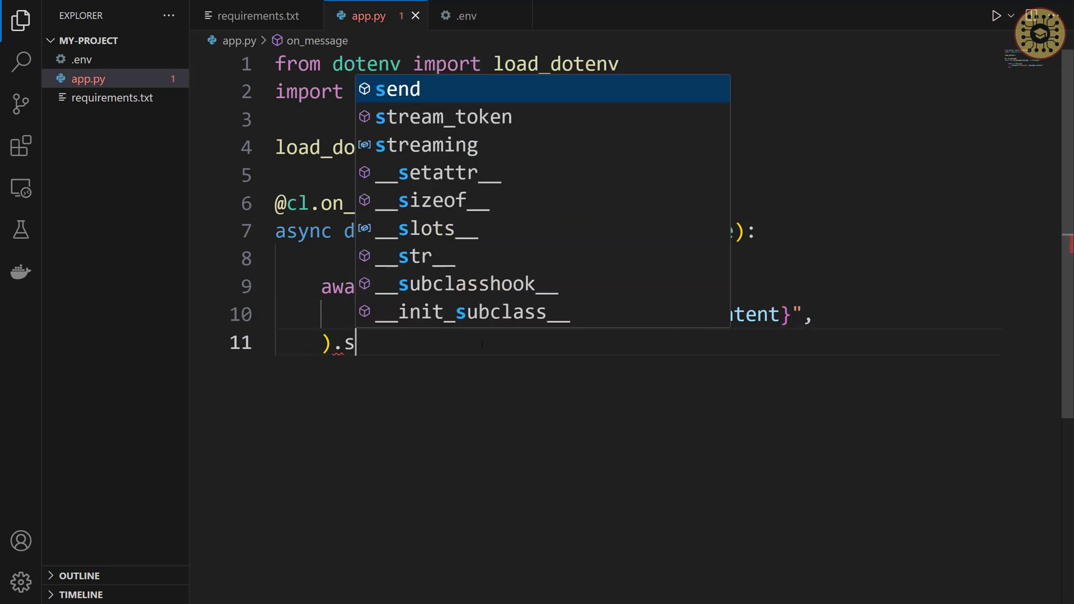
text(end())
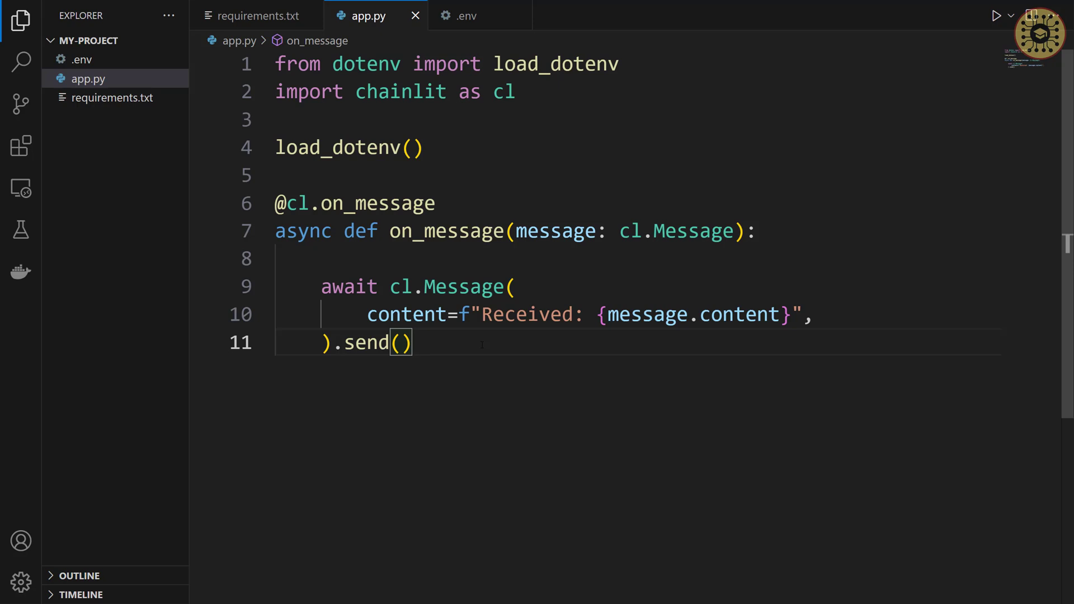
Step: Open VS Code's integrated terminal in the project with Ctrl+`
key(ctrl+grave)
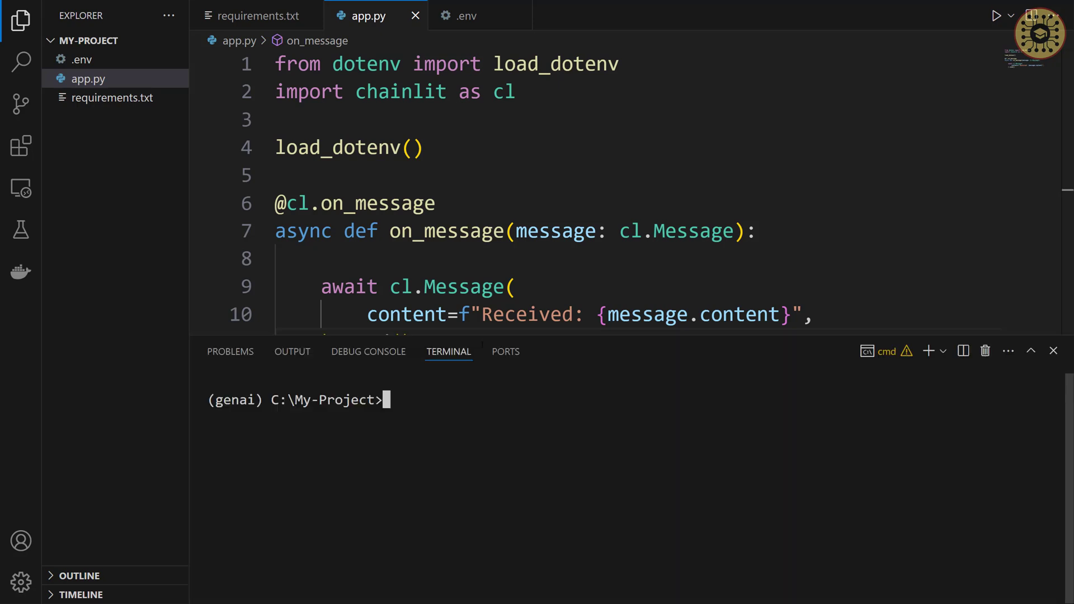
text(chainlit r)
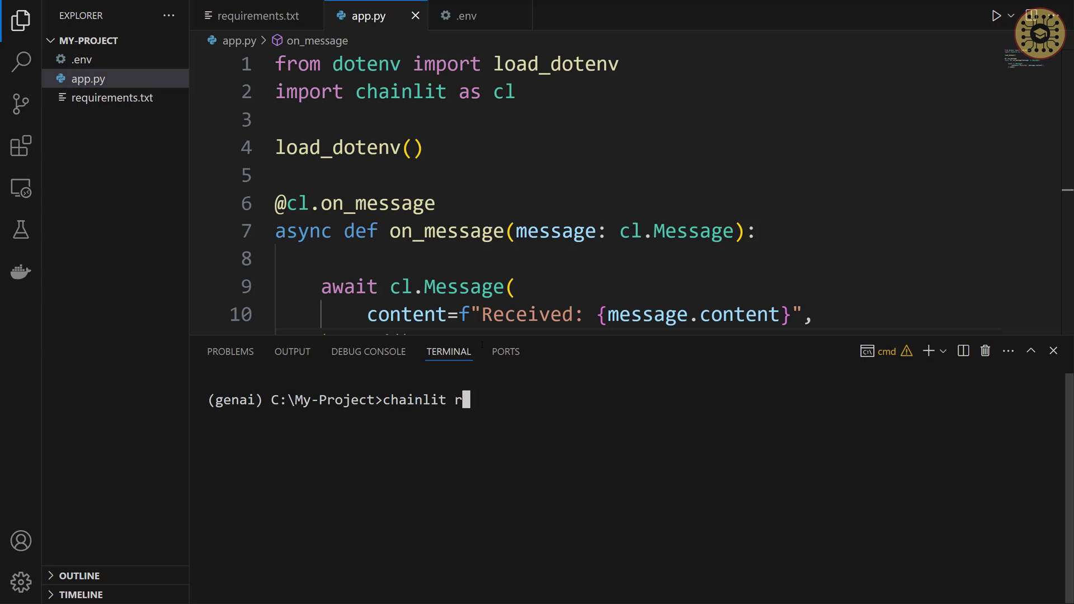
text(un app.)
text(py -w)
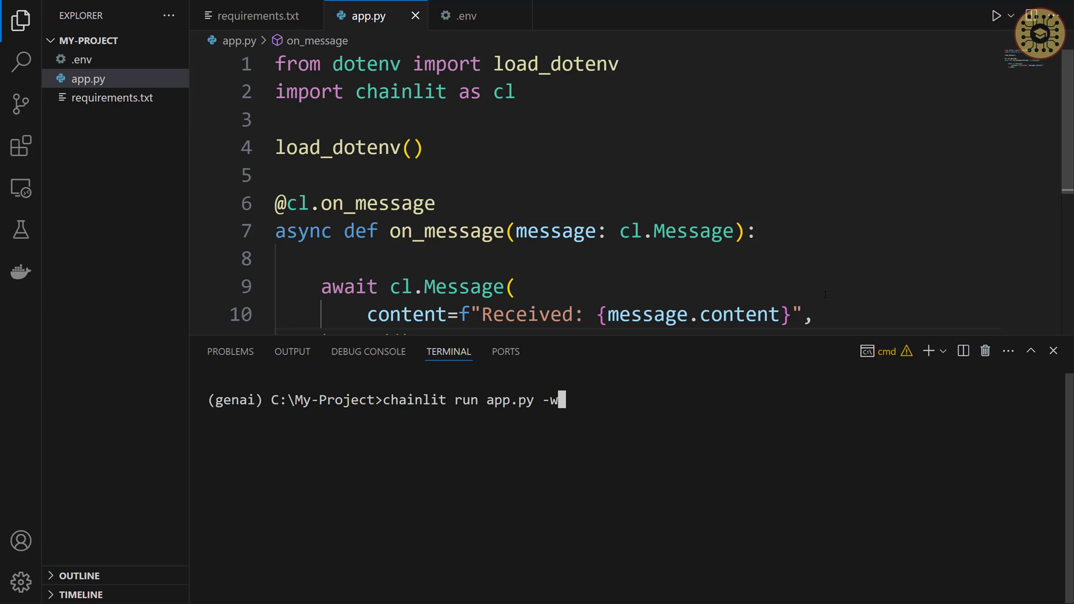
Step: Run chainlit run app.py -w, send 'Hi!' to get 'Received: Hi!', then confirm a New Chat
key(Return)
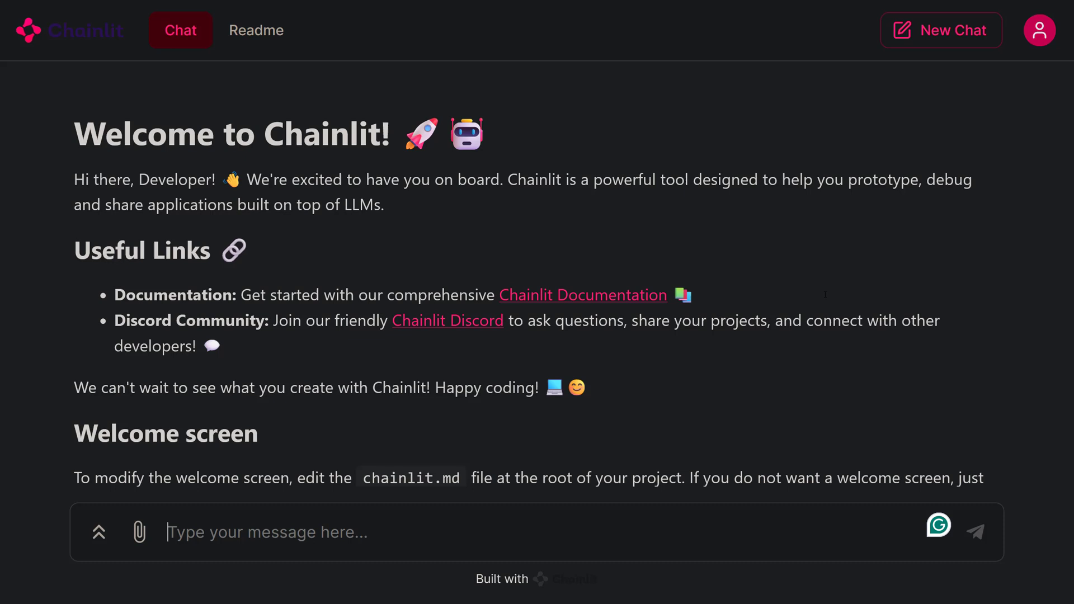
click(571, 529)
text(H)
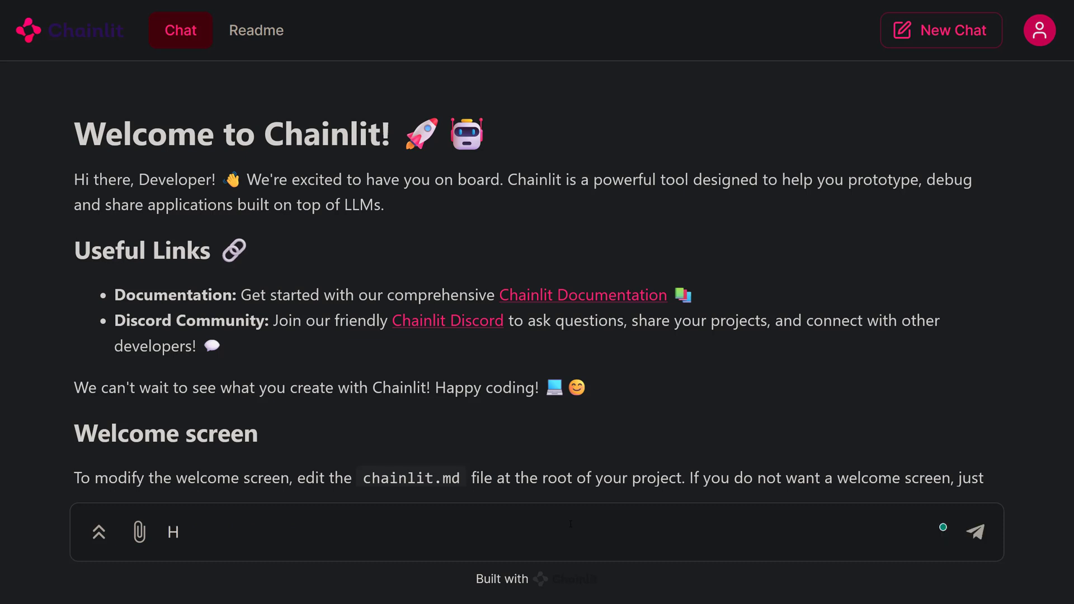
text(i!)
click(974, 532)
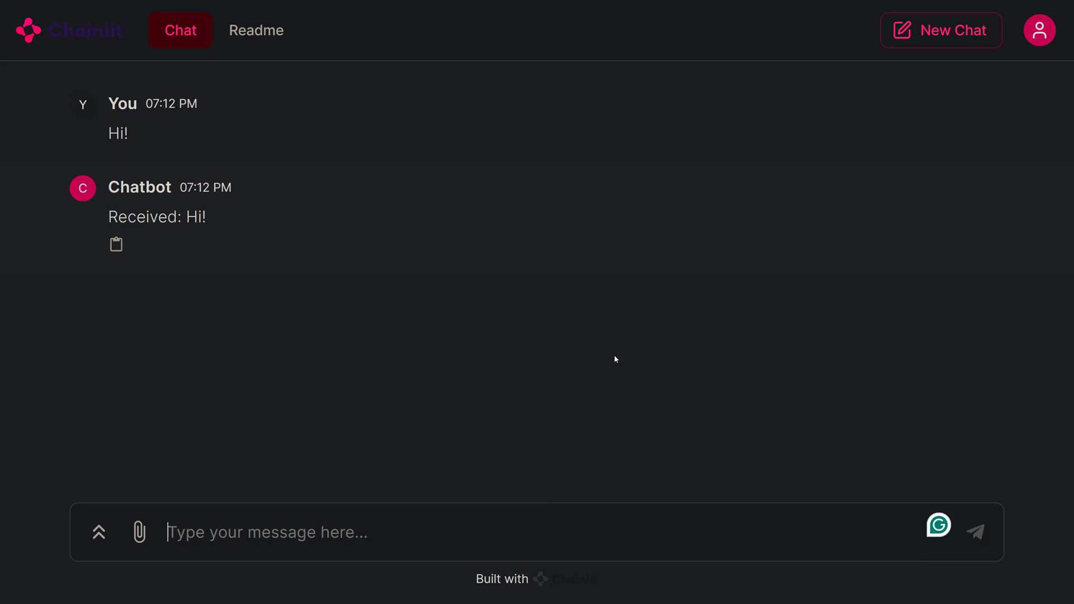
click(951, 38)
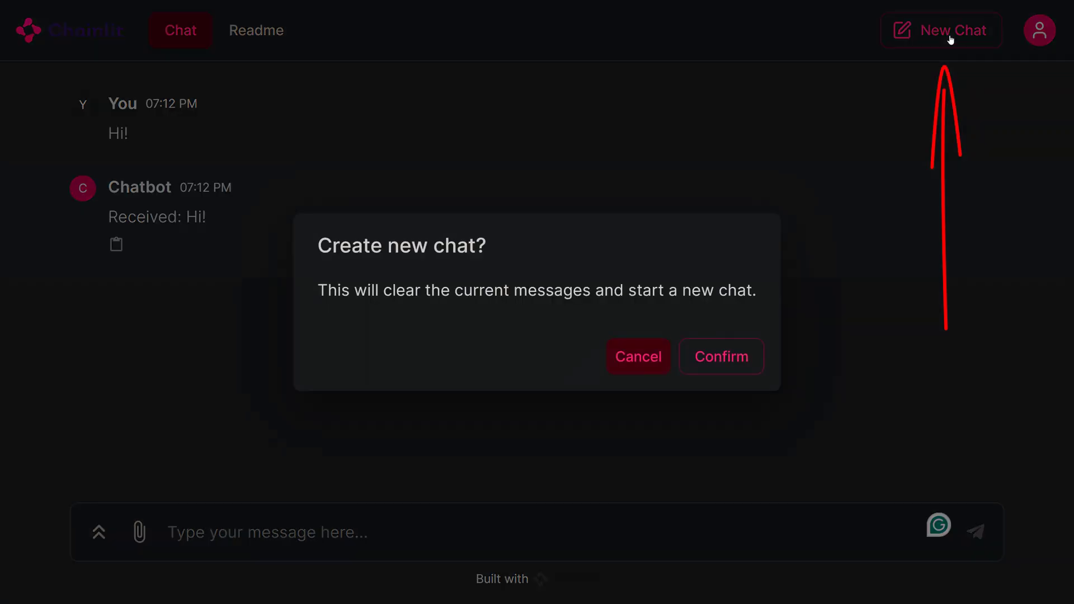
click(727, 356)
Step: Select all the Chainlit welcome page text, then switch back to VS Code
key(ctrl+a)
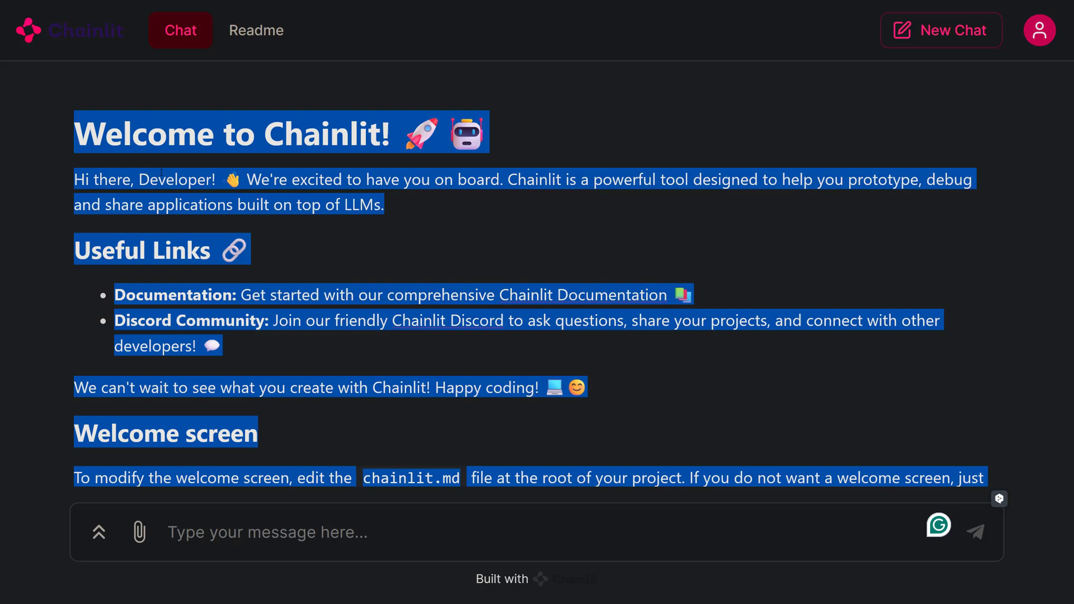
key(alt+Tab)
Step: Open chainlit.md, enlarge its editor area, and clear the default welcome text
click(99, 156)
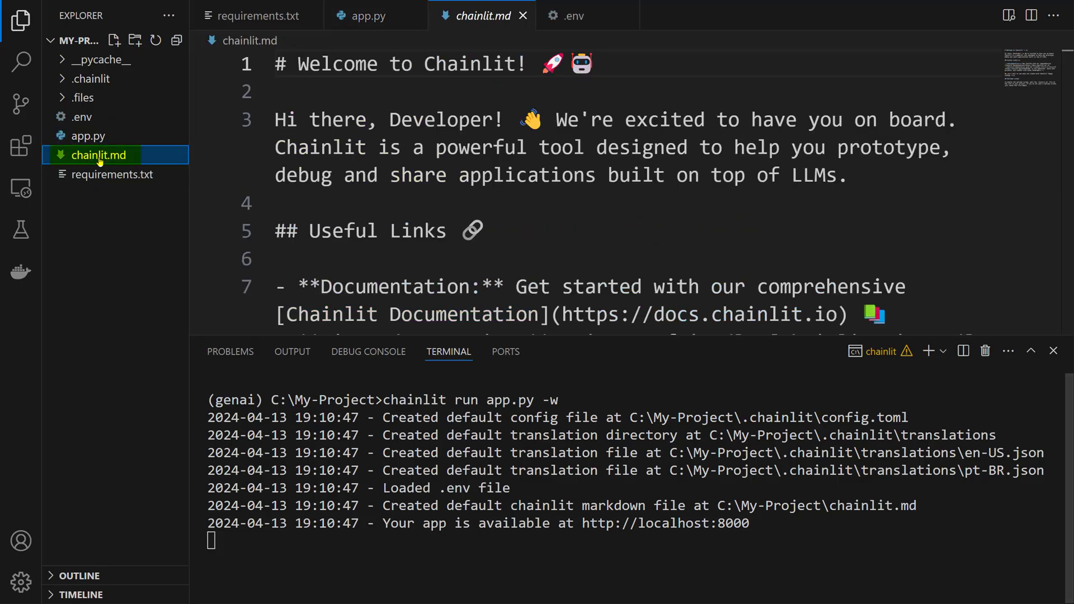
drag(588, 336, 588, 424)
click(286, 203)
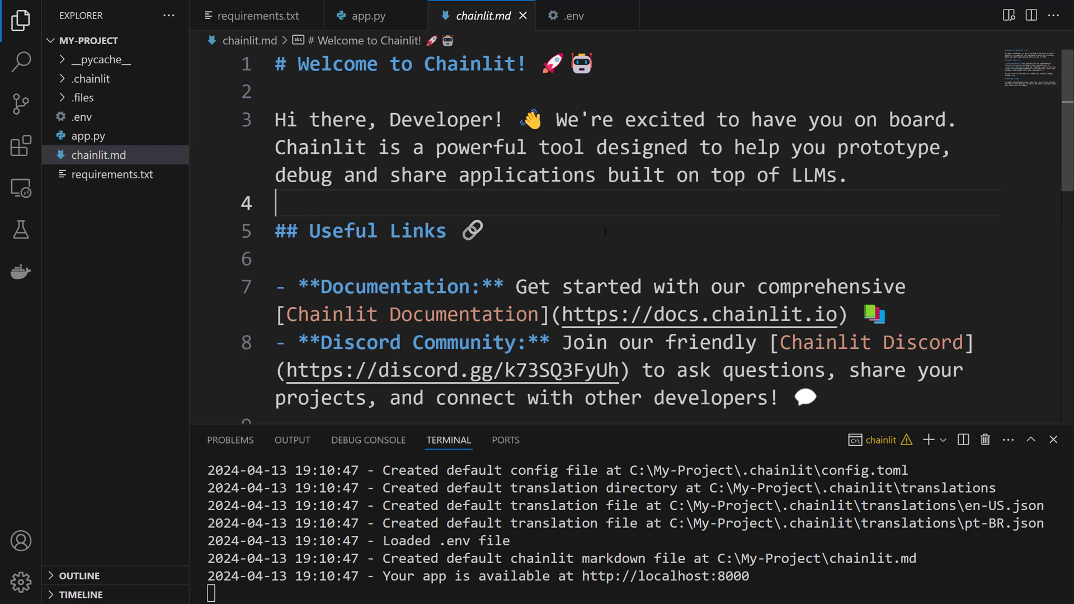
key(ctrl+a)
key(BackSpace)
key(ctrl+s)
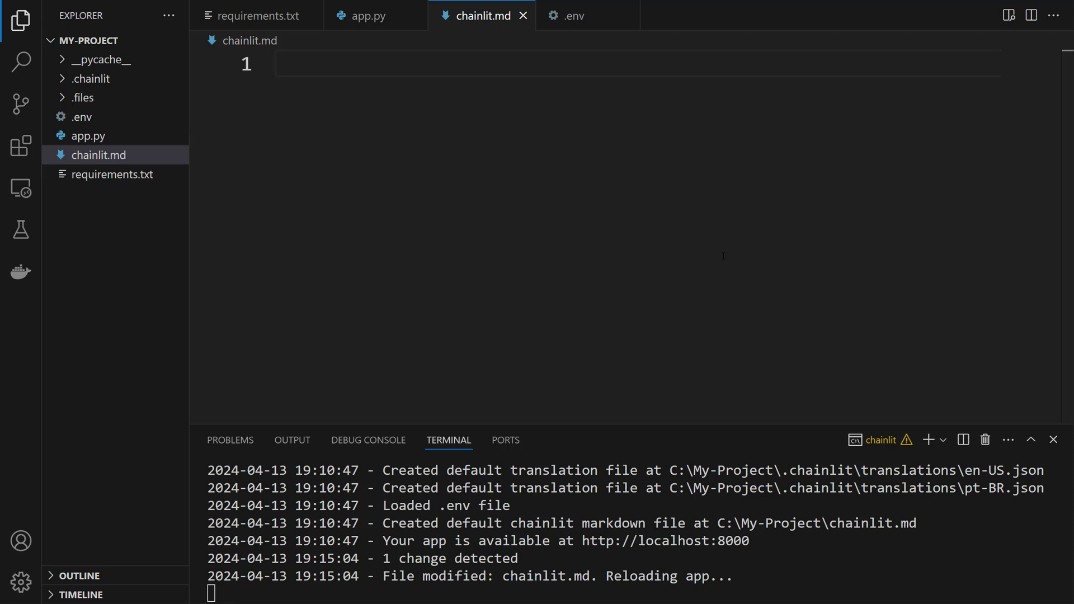
text(# Welcome)
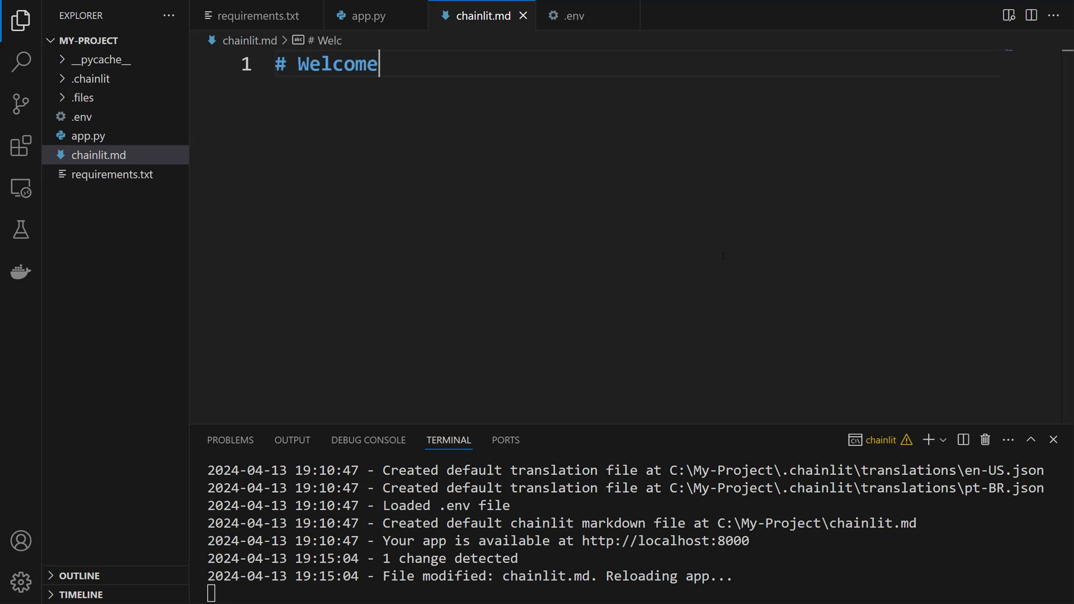
text( to)
Step: Write and save the heading '# Welcome to QA Chatbot' in chainlit.md
key(ctrl+s)
text(QA)
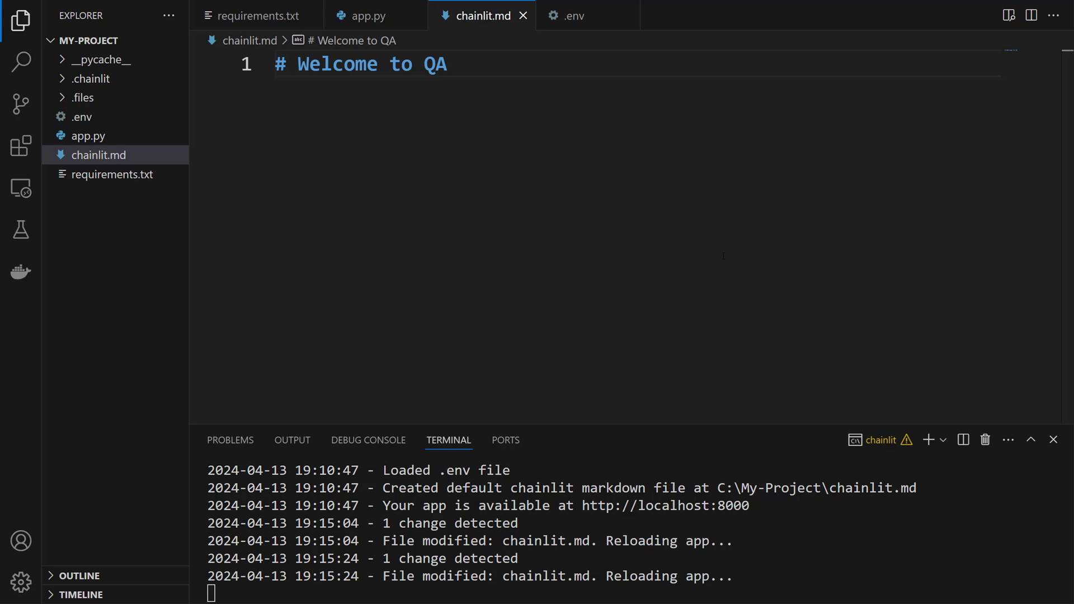
text( Chat)
key(ctrl+s)
text(bo)
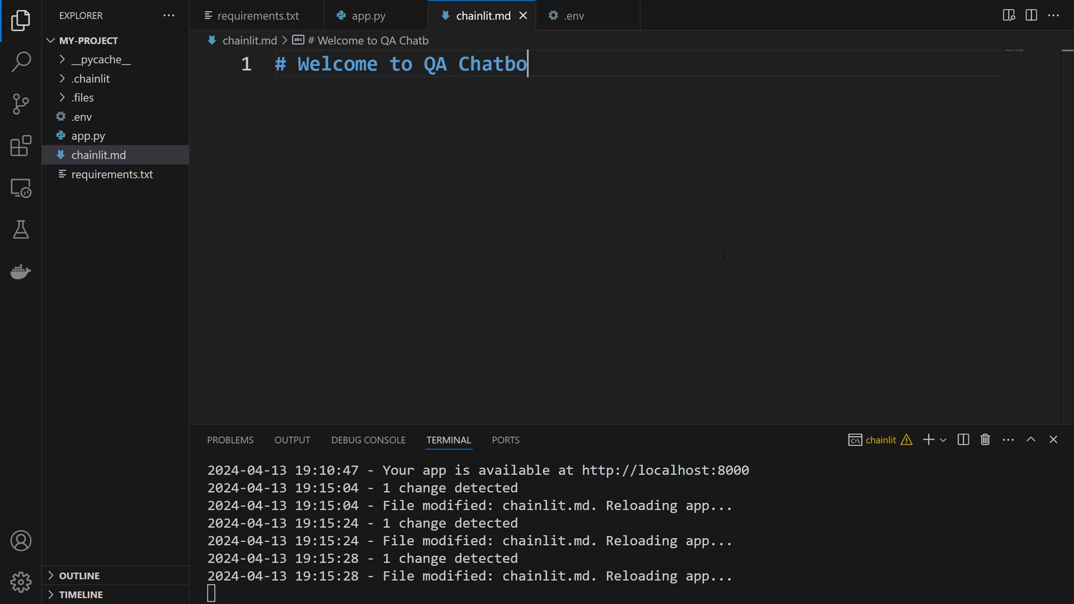
text(t)
key(ctrl+s)
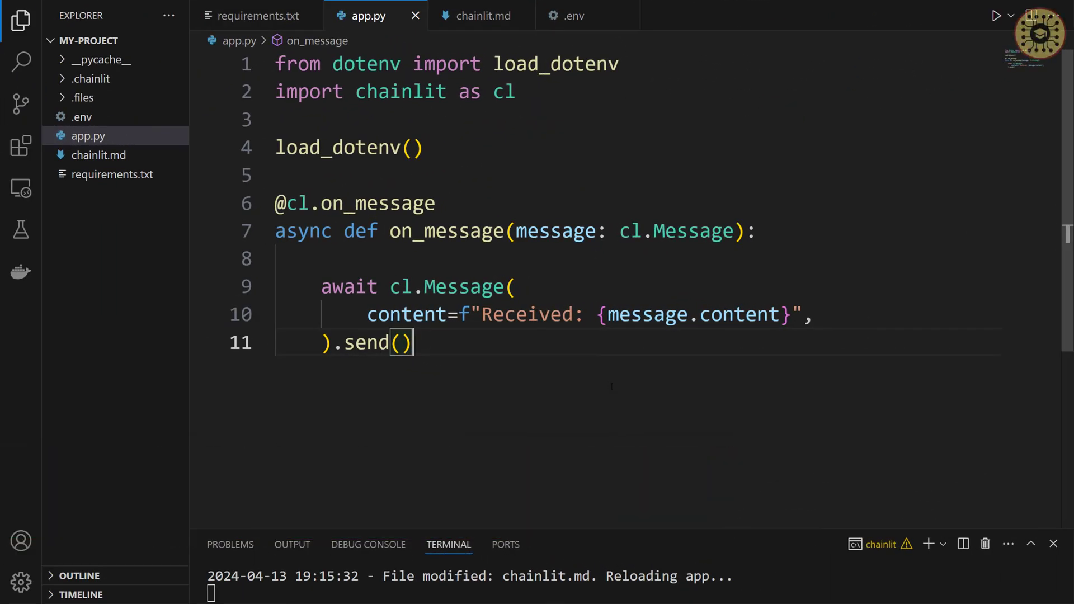
Step: Import AsyncOpenAI below the existing imports in app.py
click(588, 91)
key(Return)
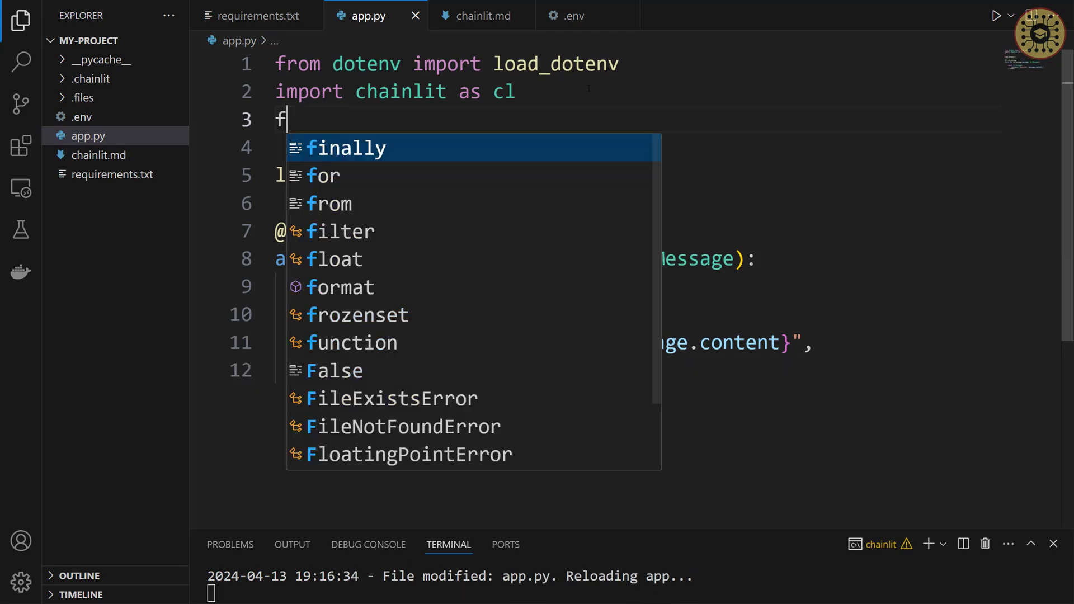
text(from openai im)
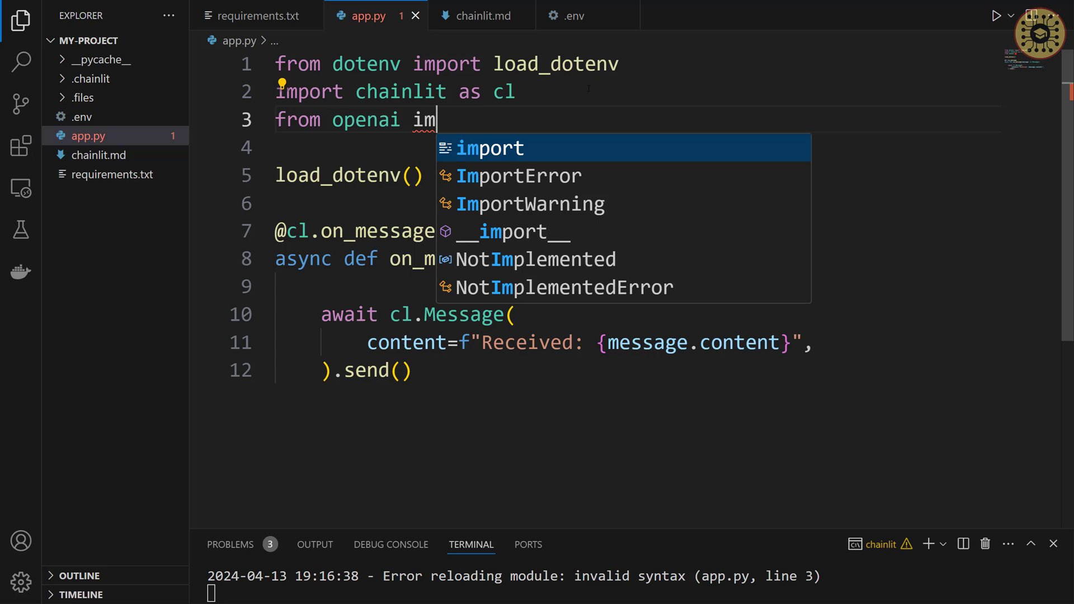
text(port A)
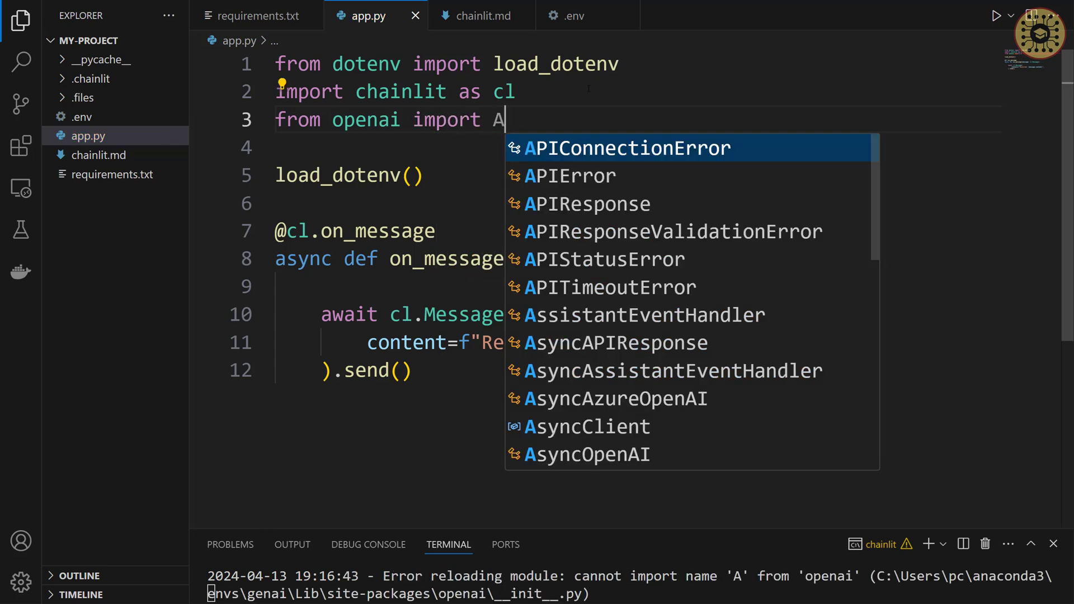
text(sync)
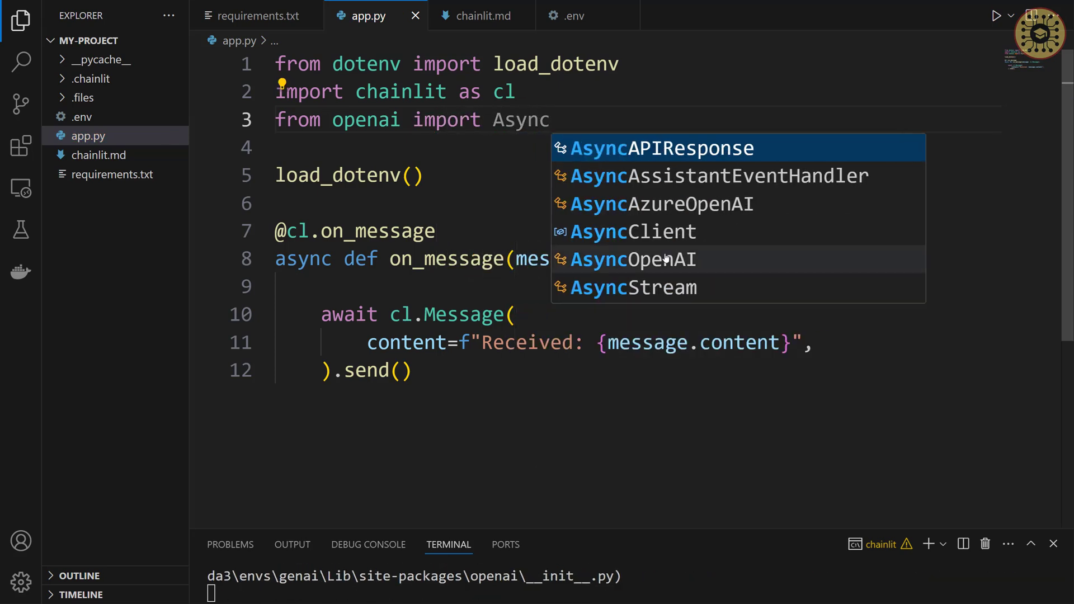
click(667, 260)
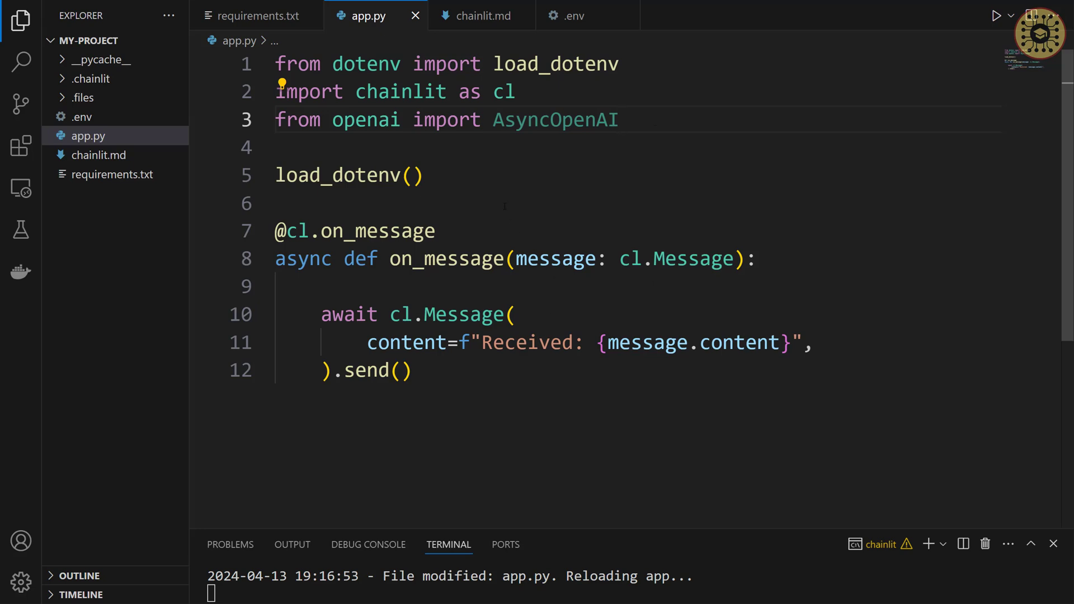
Step: Add client = AsyncOpenAI() below load_dotenv(), followed by cl.instrument_openai()
click(426, 174)
key(Return)
key(Return)
text(client )
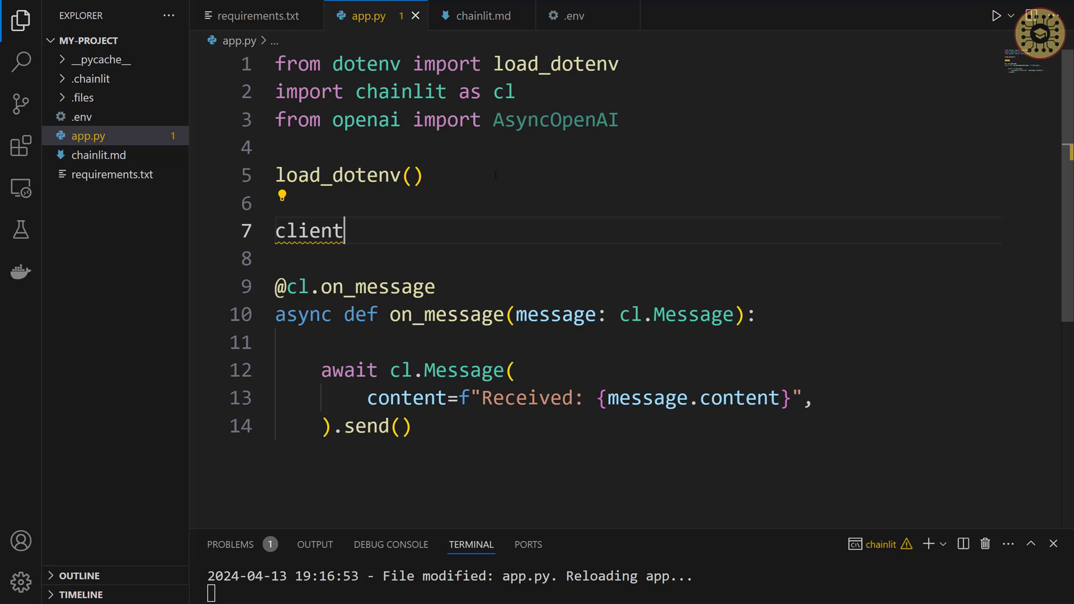
text(= )
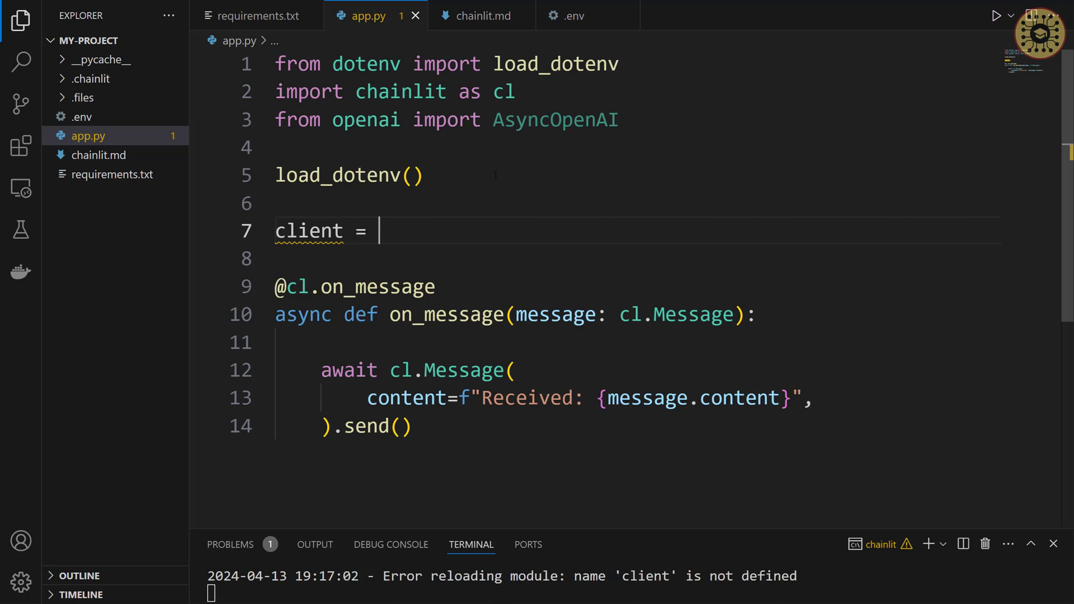
text(A)
key(Tab)
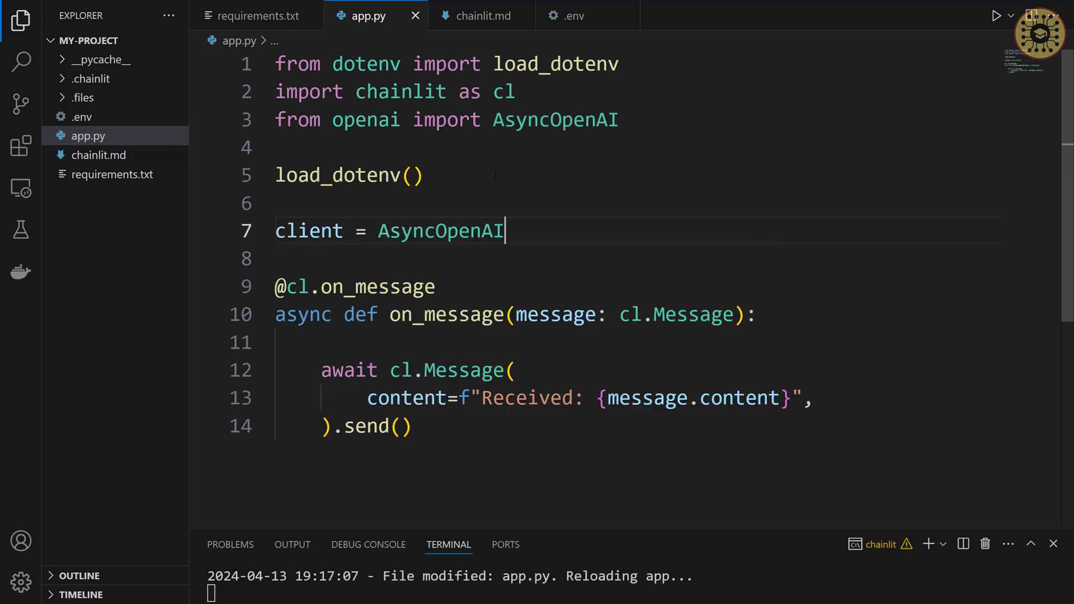
text(()
key(Return)
key(Return)
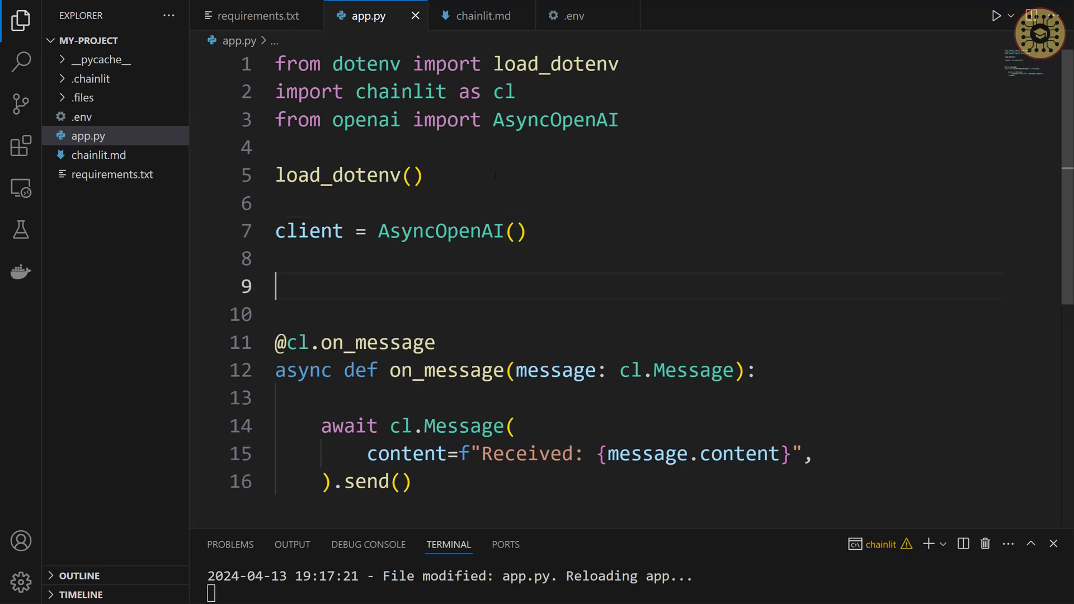
text(cl.)
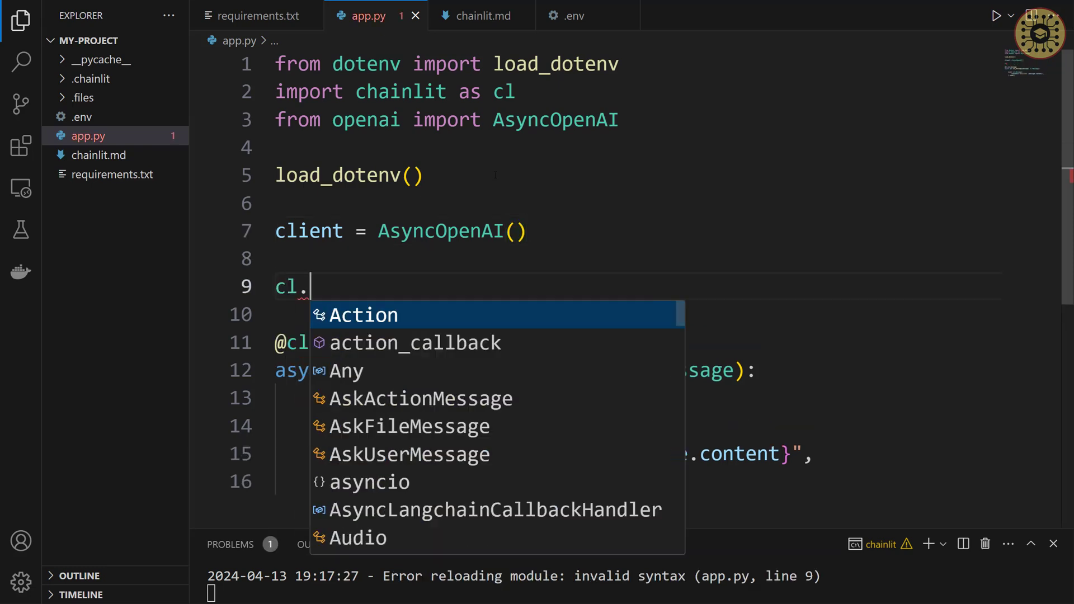
text(instrument_openai()
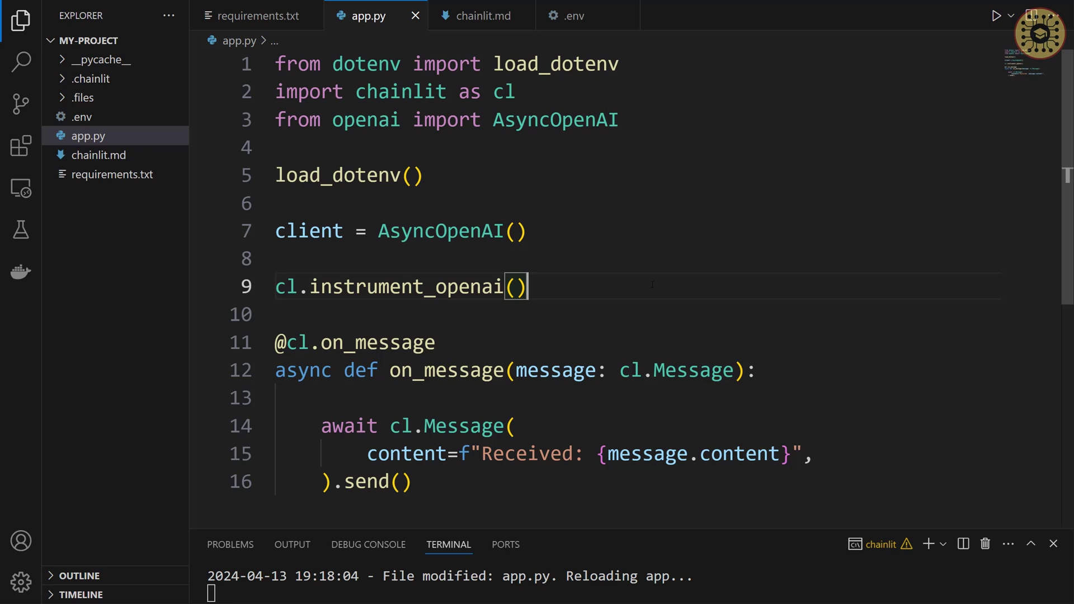
scroll(657, 288, down, 2)
Step: Start an awaited client.chat.completions.create call at the top of on_message
click(756, 222)
key(Return)
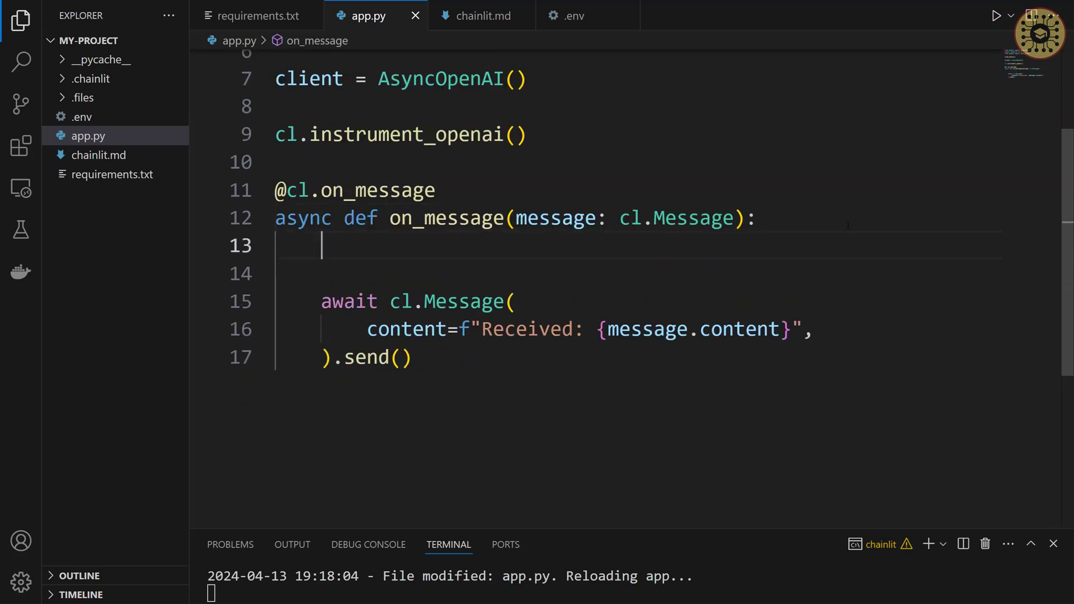
key(Return)
scroll(658, 251, down, 1)
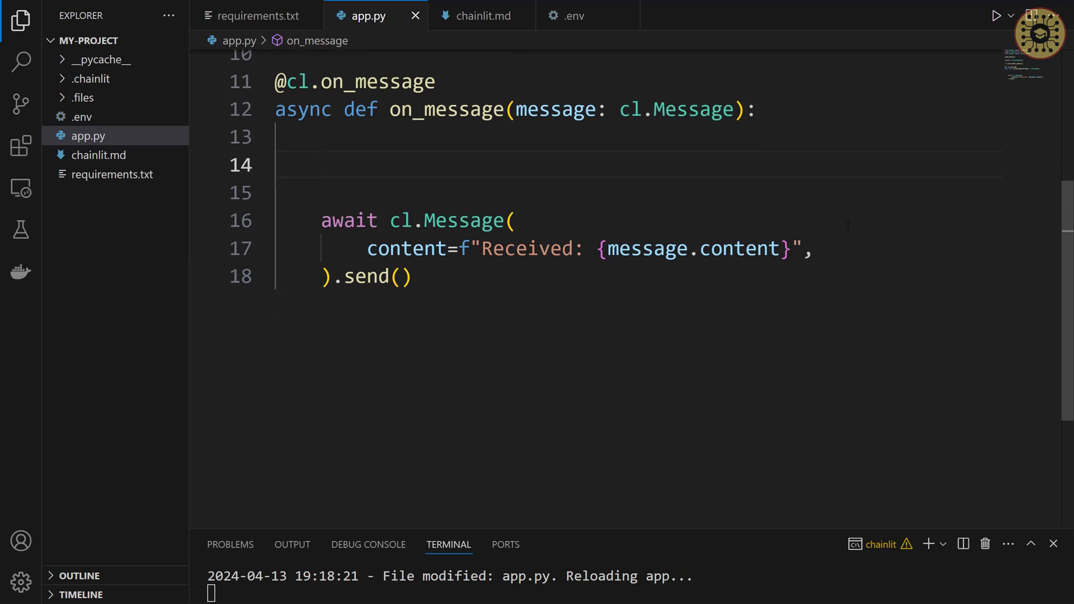
text(resp)
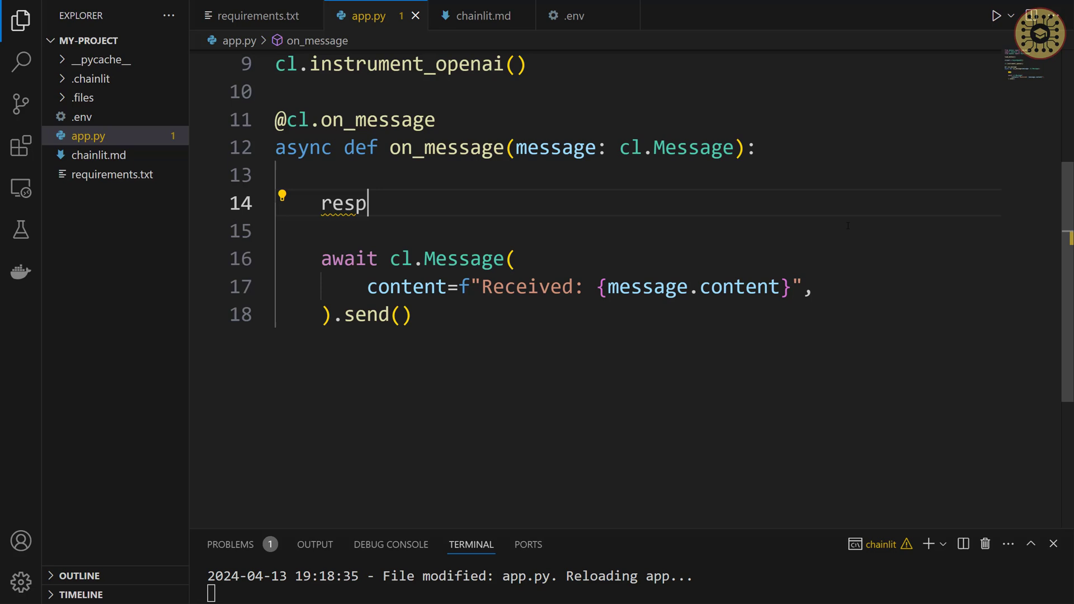
text(onse )
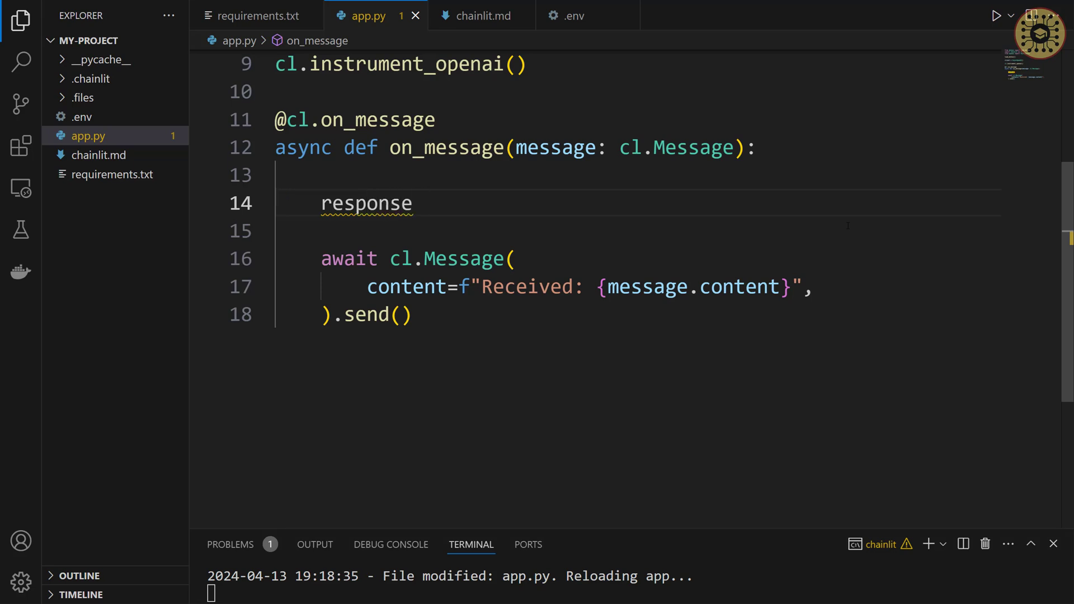
text(= a)
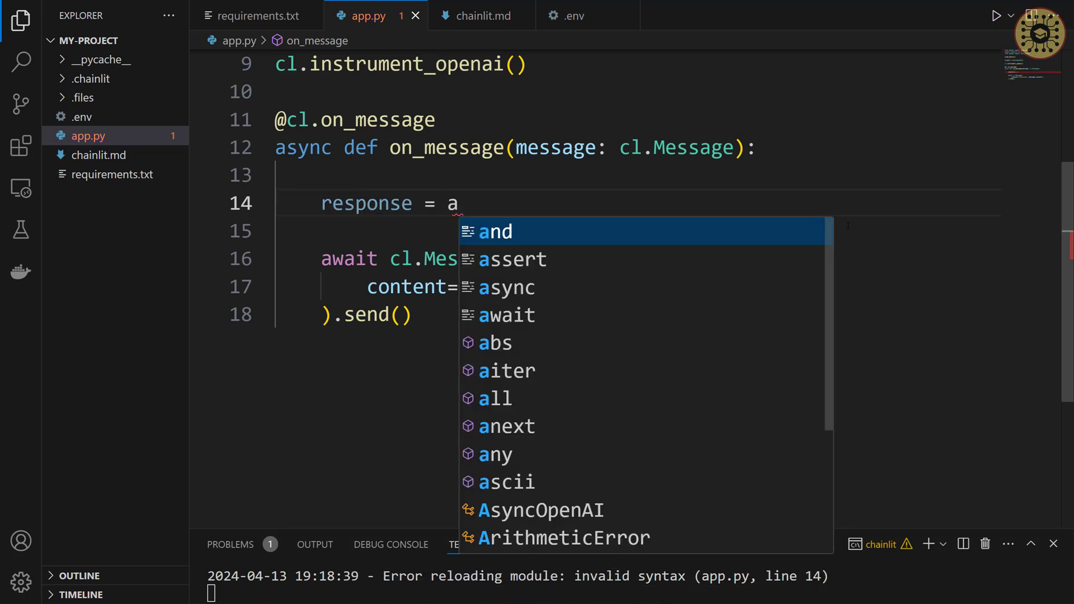
text(wait c)
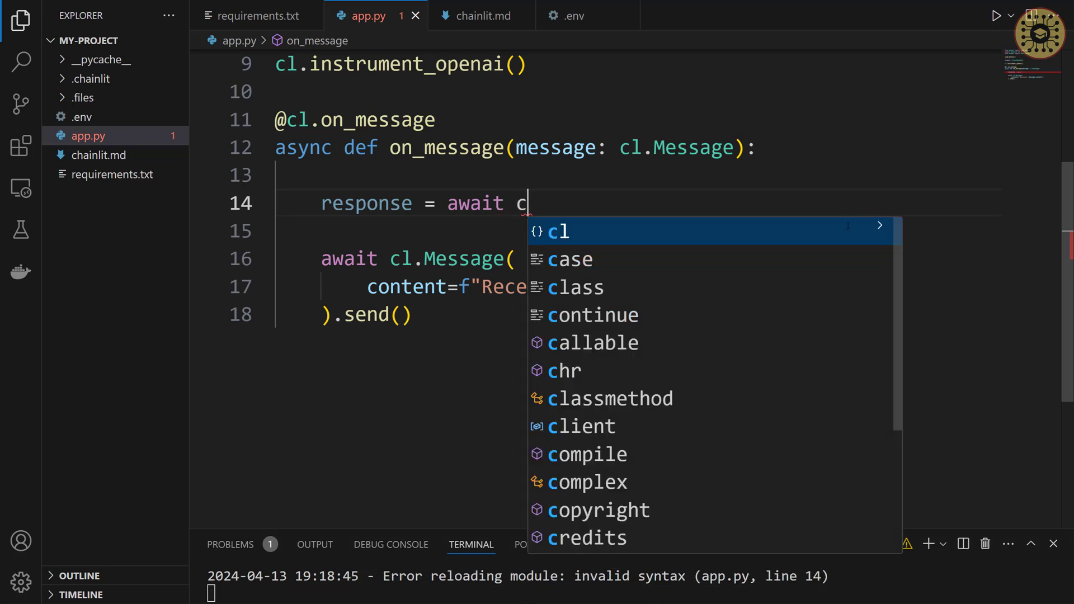
text(lient)
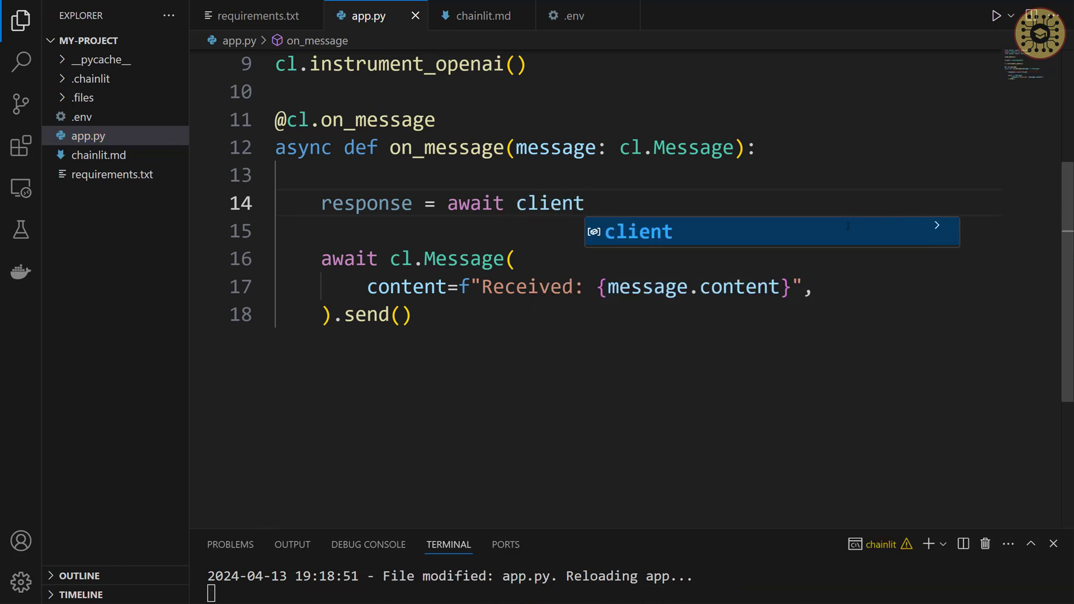
text(.chat.)
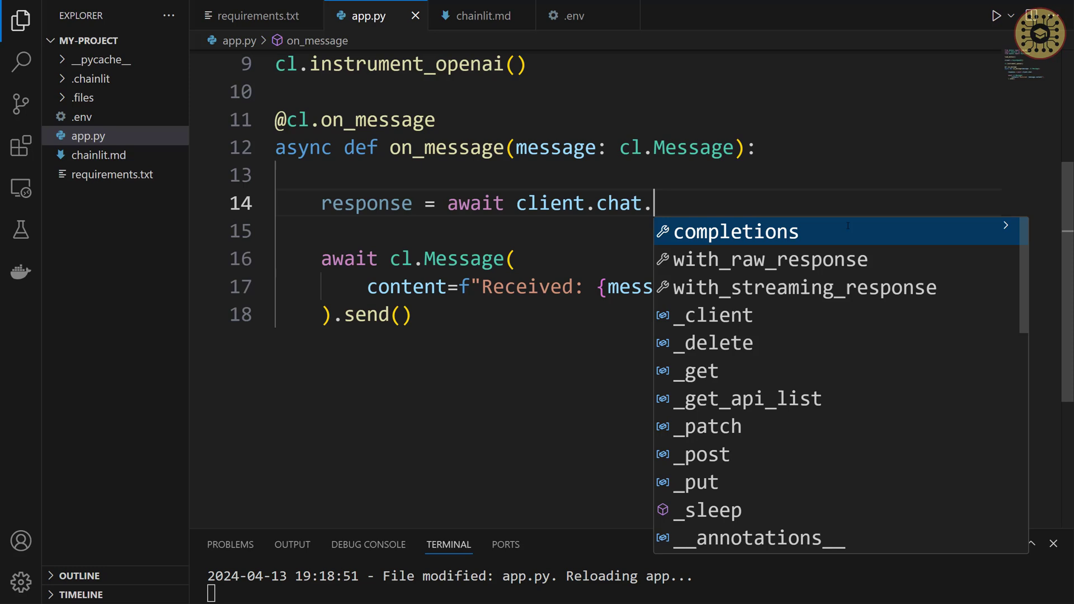
key(ctrl+s)
text(com)
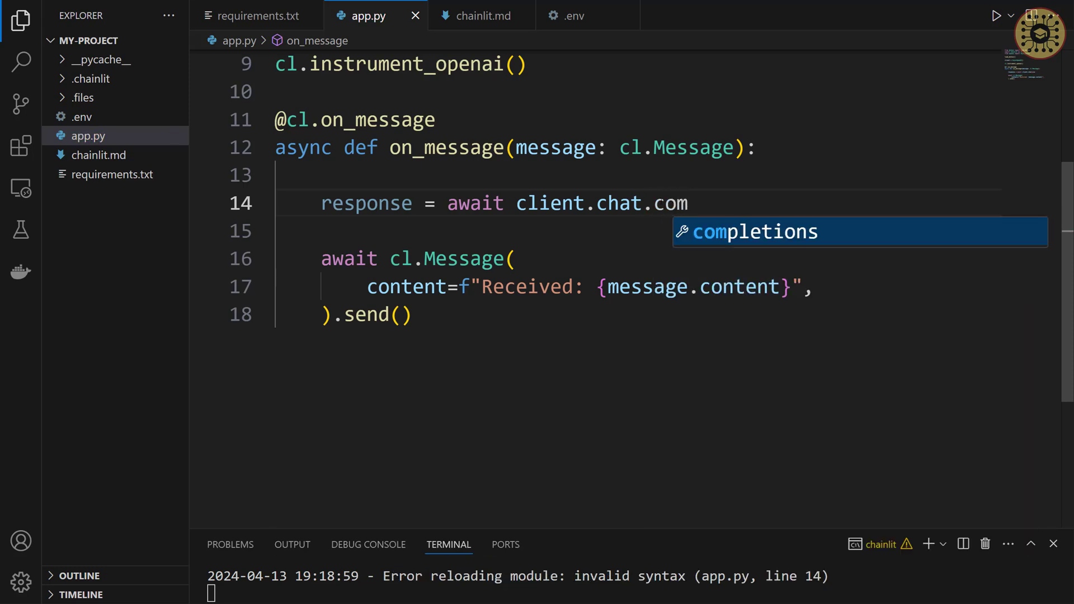
key(Tab)
key(ctrl+s)
text(.c)
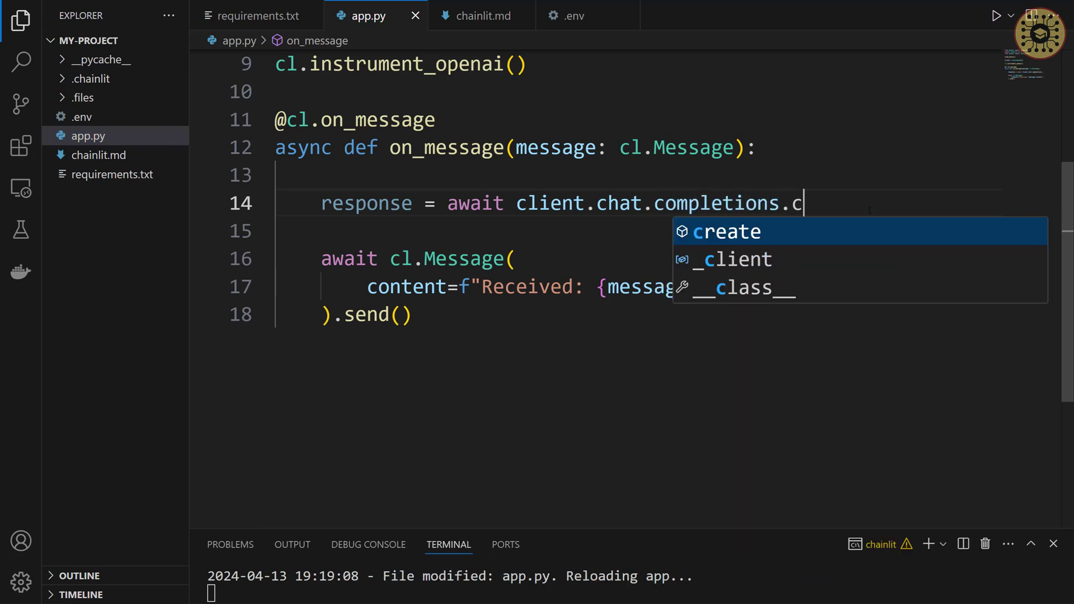
text(reate()
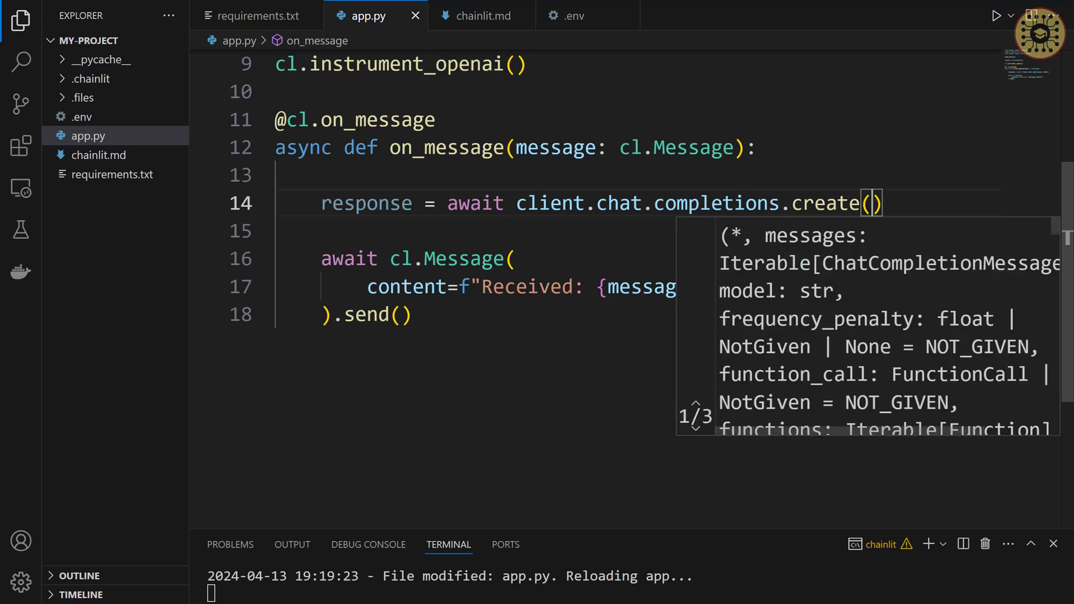
Step: Pass model='gpt-3.5-turbo' as the first create() argument
key(Return)
key(ctrl+s)
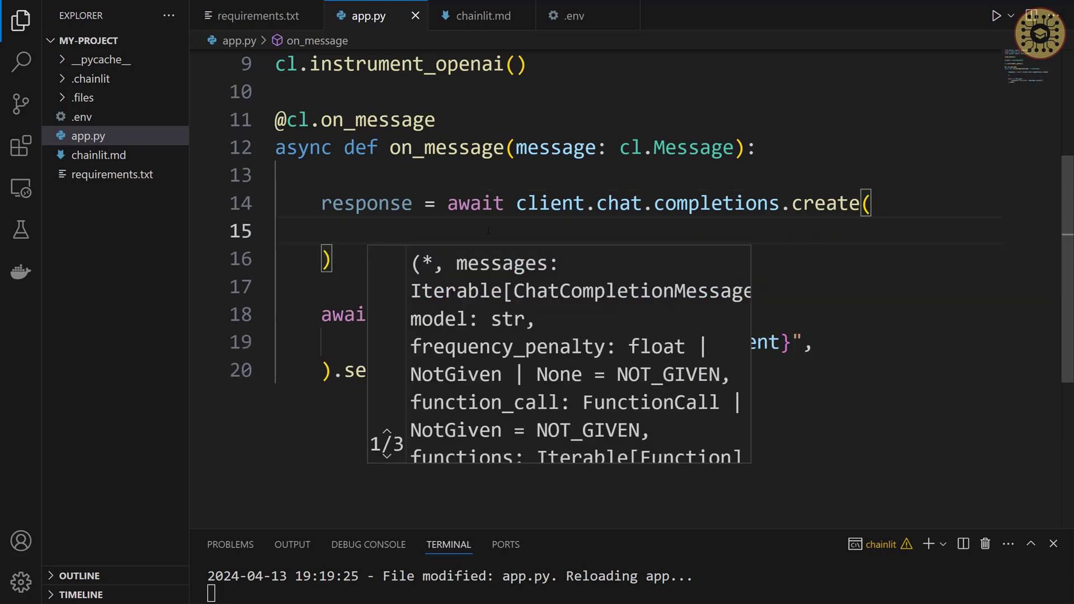
text(model)
key(Tab)
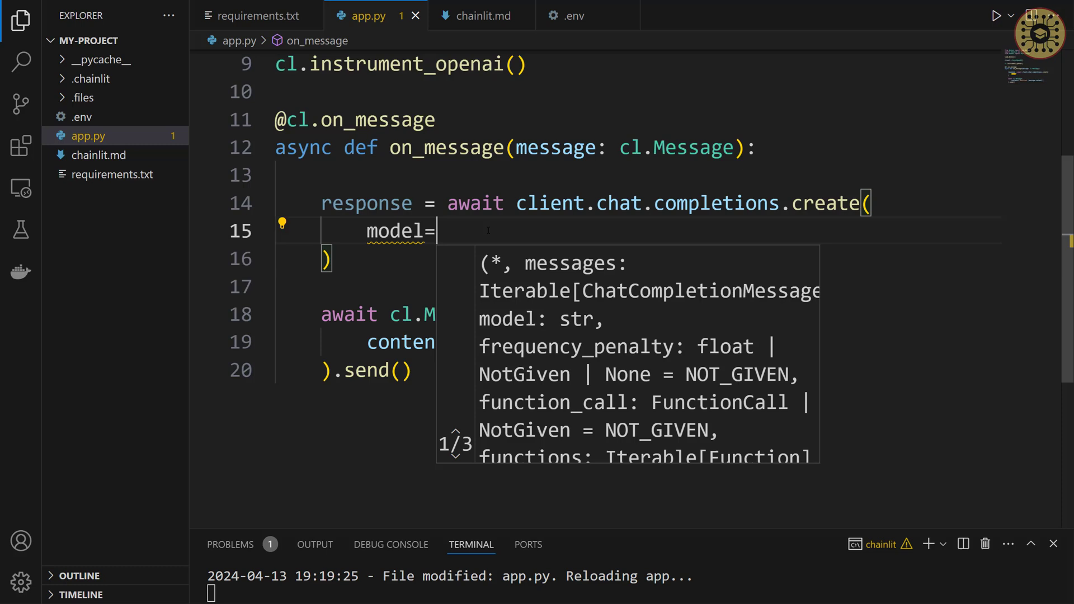
text(")
key(ctrl+s)
text(gp)
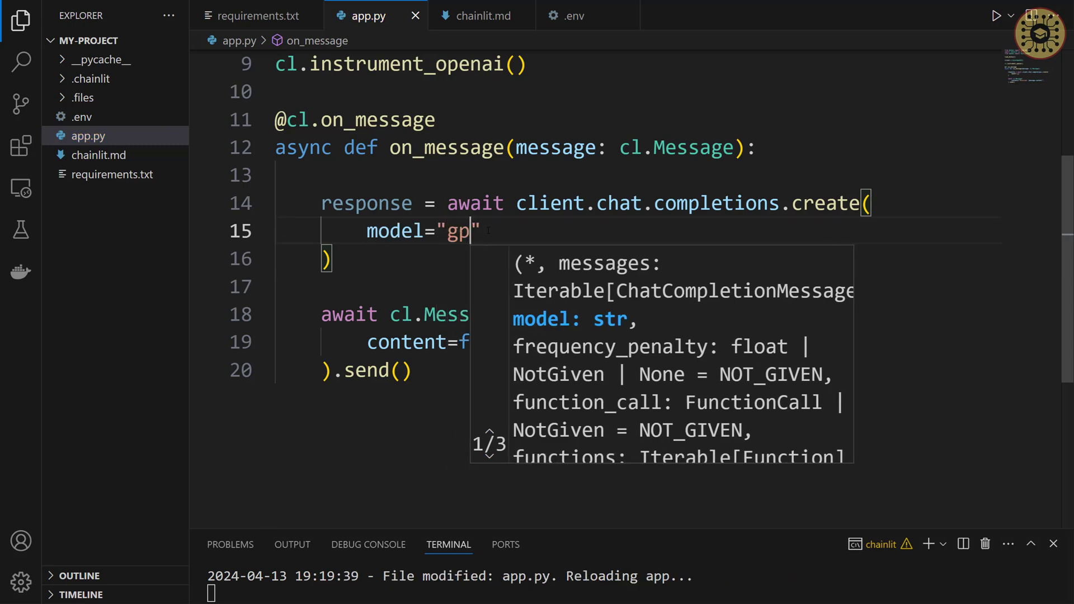
text(t-3.)
key(ctrl+s)
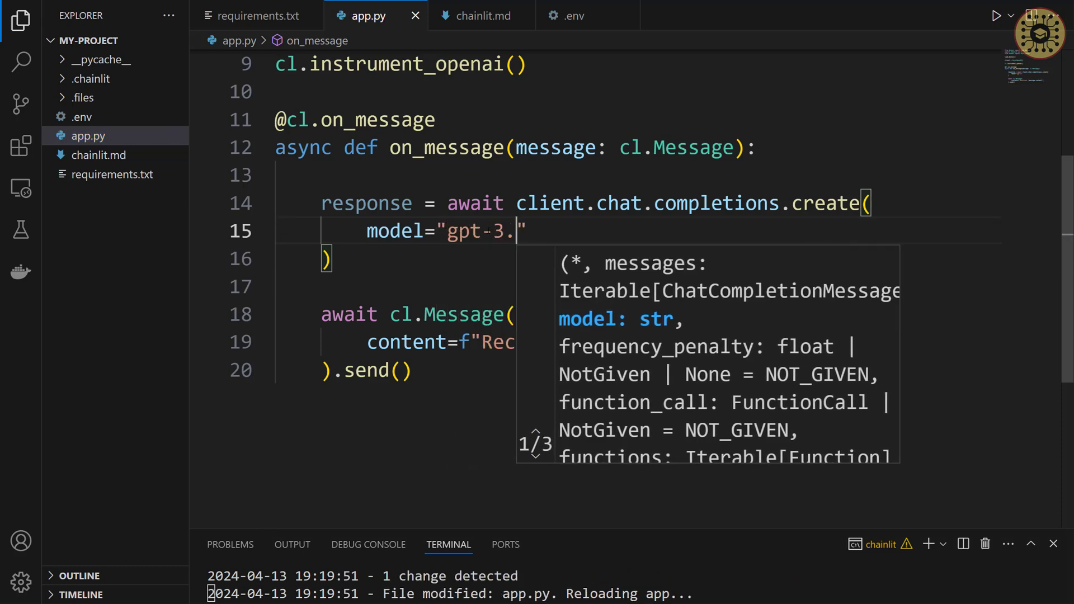
text(5-t)
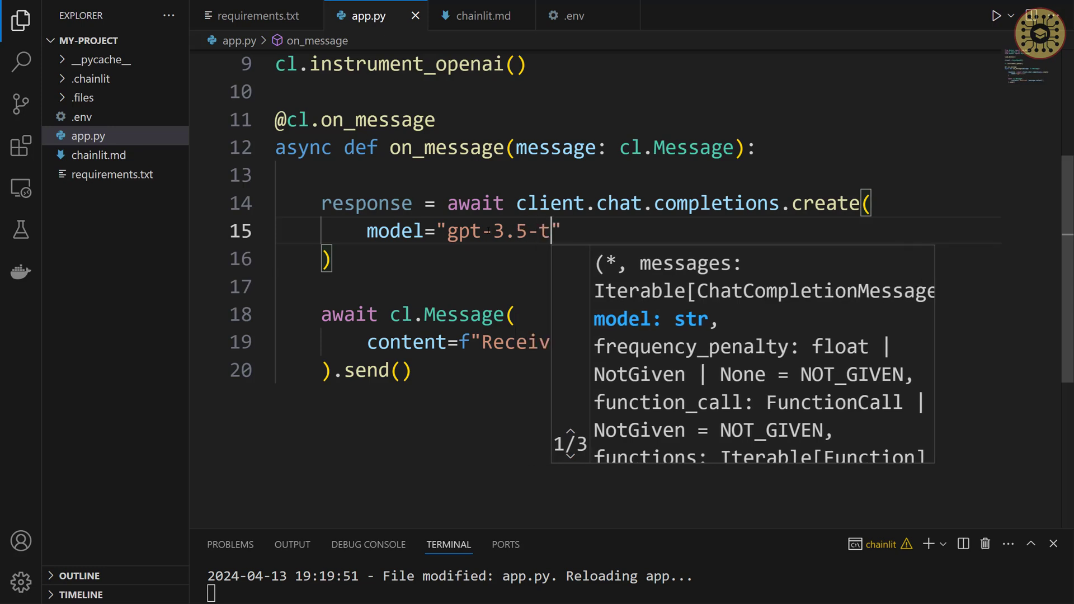
text(urbo",)
key(ctrl+s)
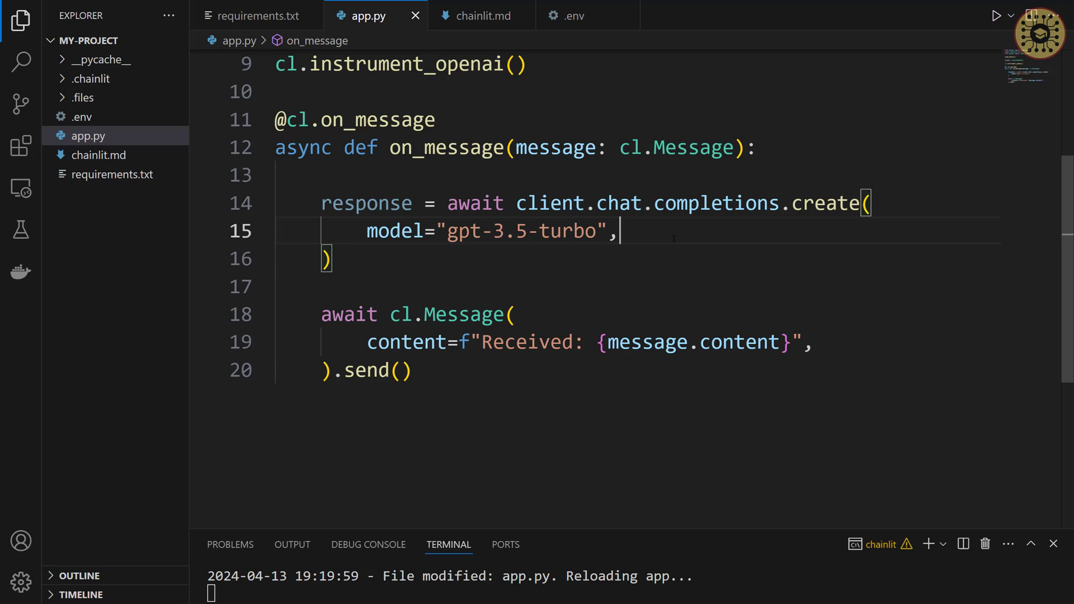
Step: Add a messages list whose first entry is the system message 'You are a helpful assistant.'
key(Return)
text(mess)
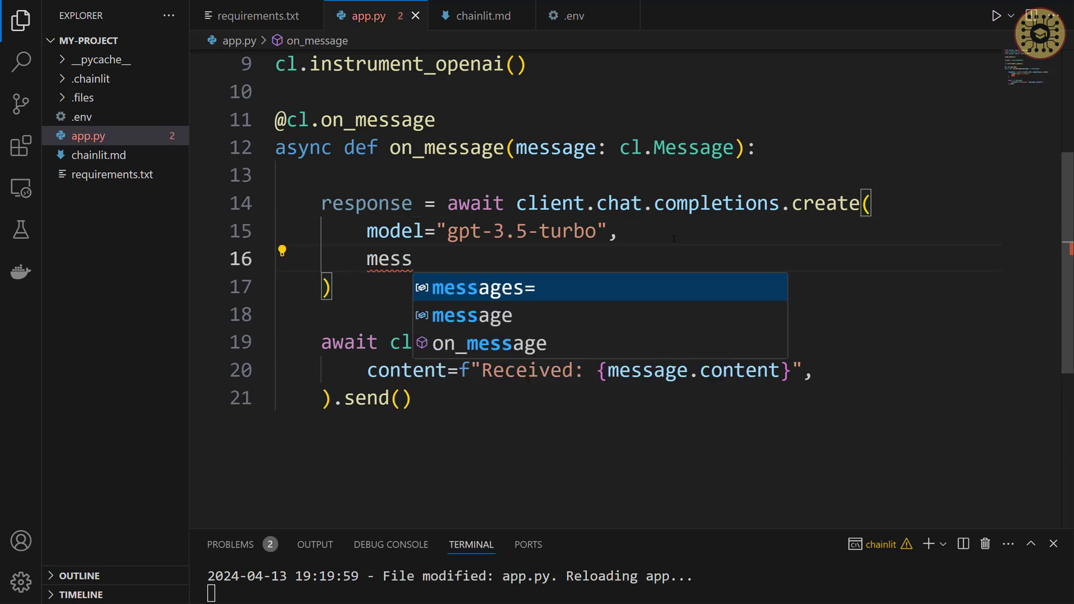
key(Tab)
text([)
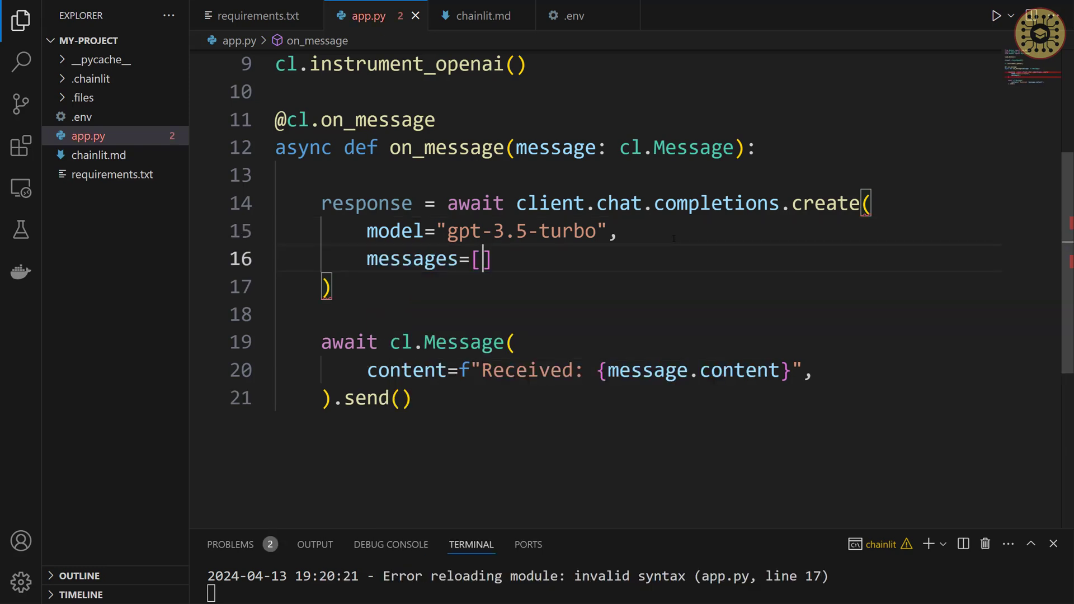
key(Return)
key(ctrl+s)
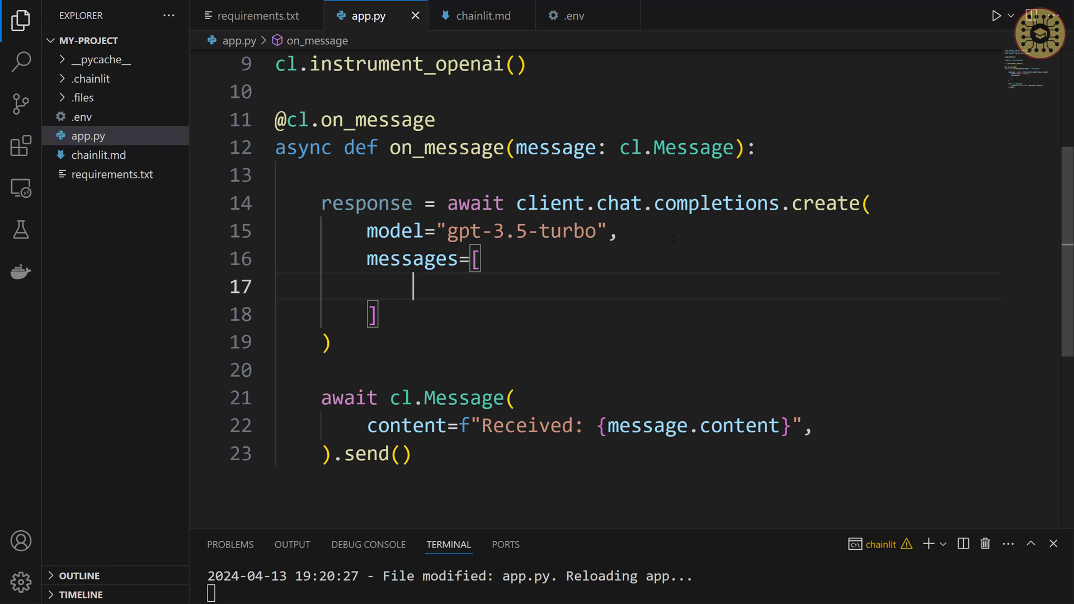
text({)
key(Return)
text(")
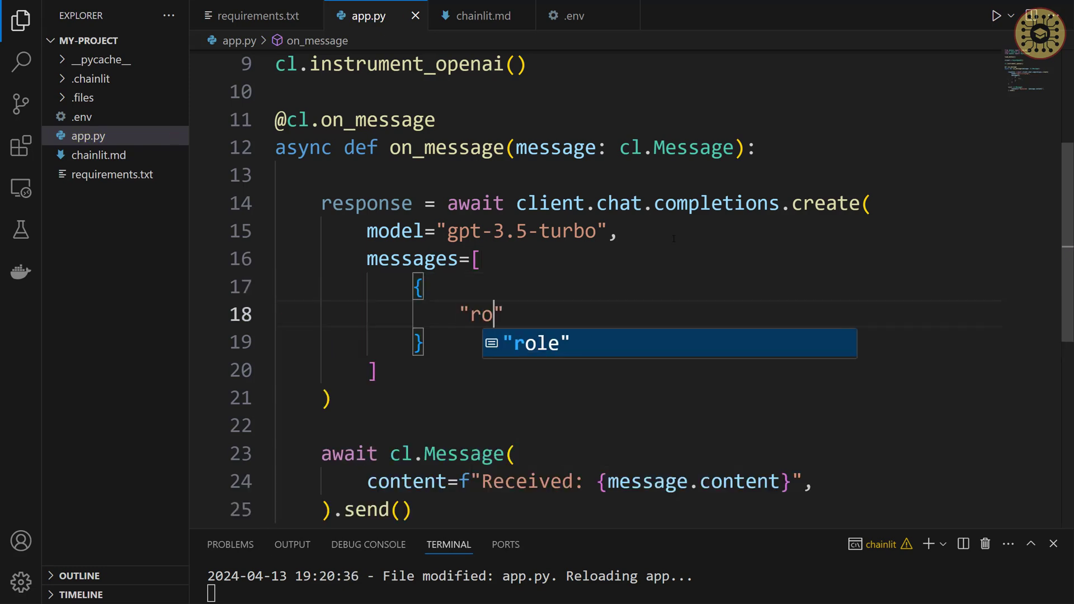
text(role":"s)
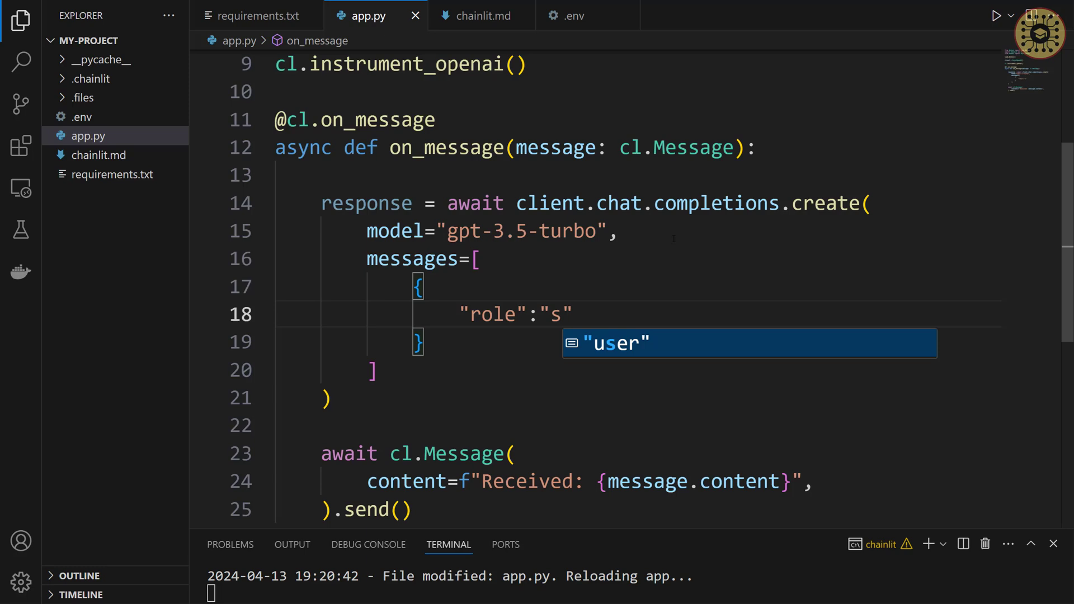
text(ystem)
key(Right)
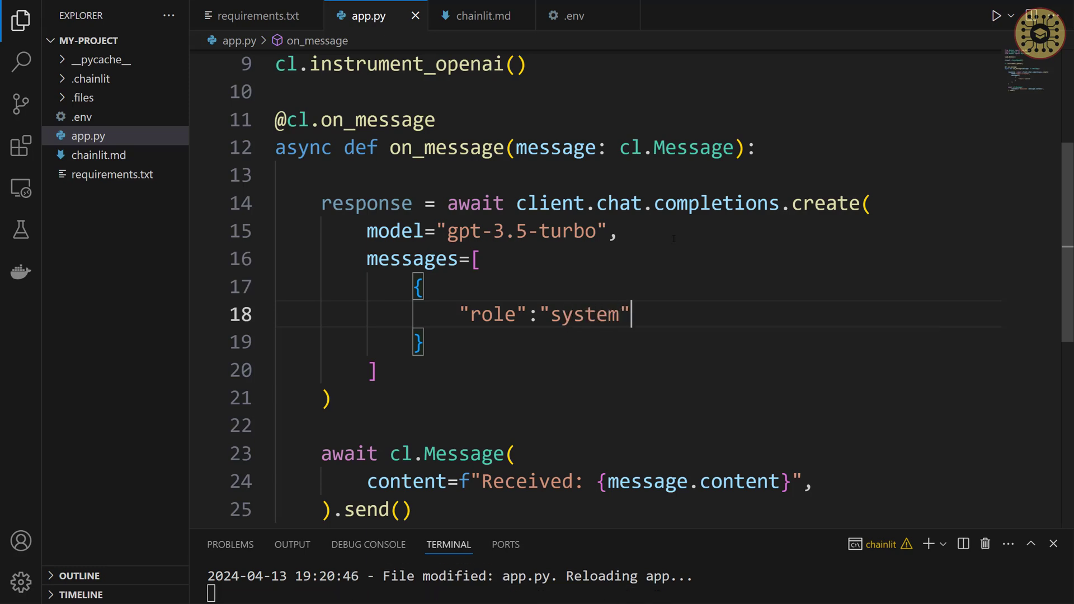
text(,)
key(Return)
text(c)
key(BackSpace)
text("co)
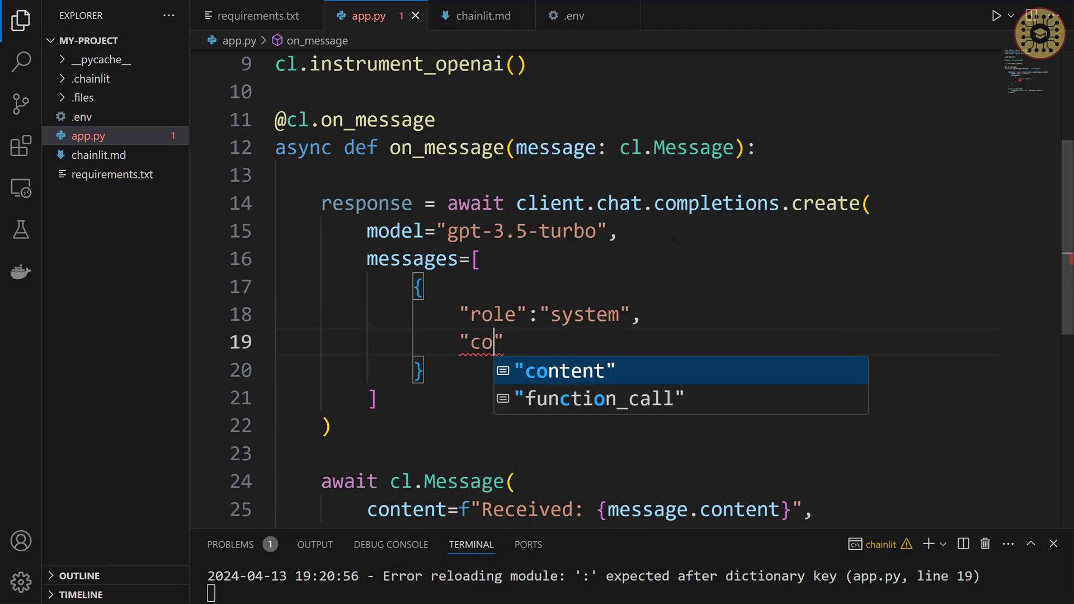
text(ntent)
key(Right)
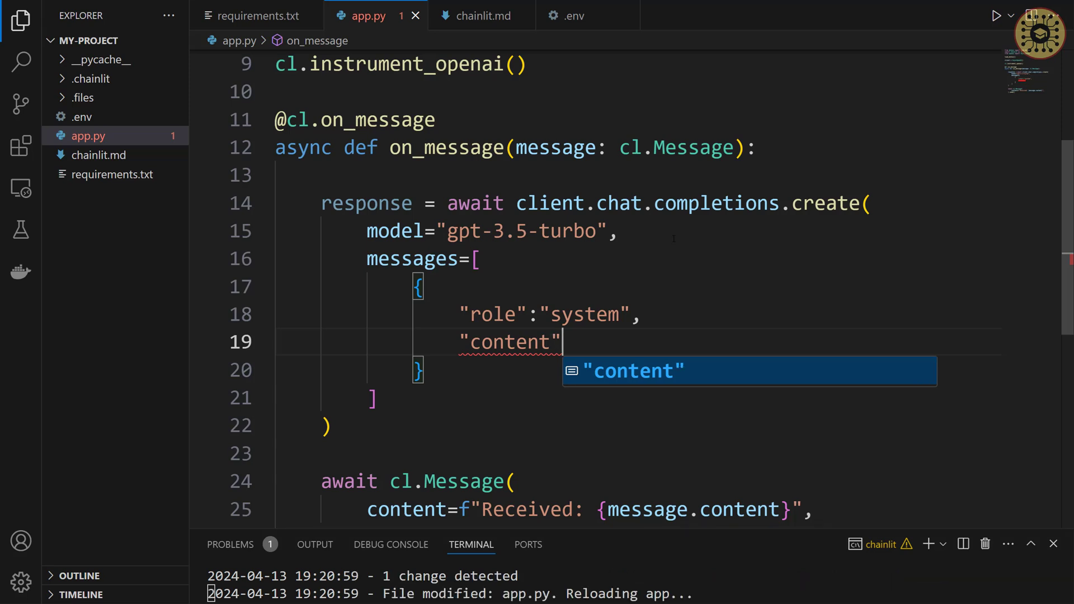
text(: "Yo)
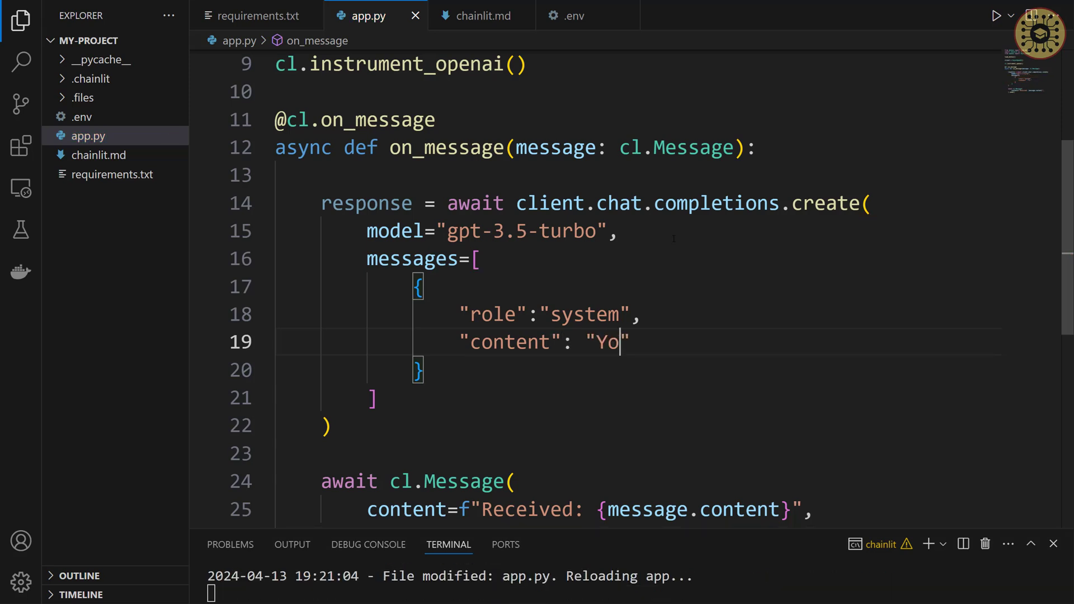
text(u are a )
text(helpful as)
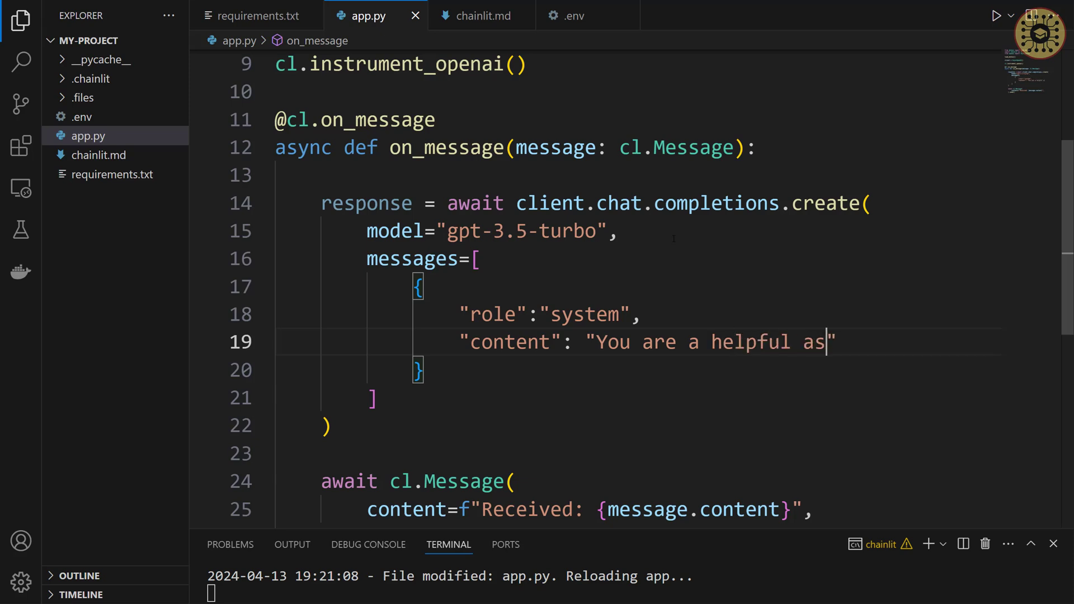
text(sista)
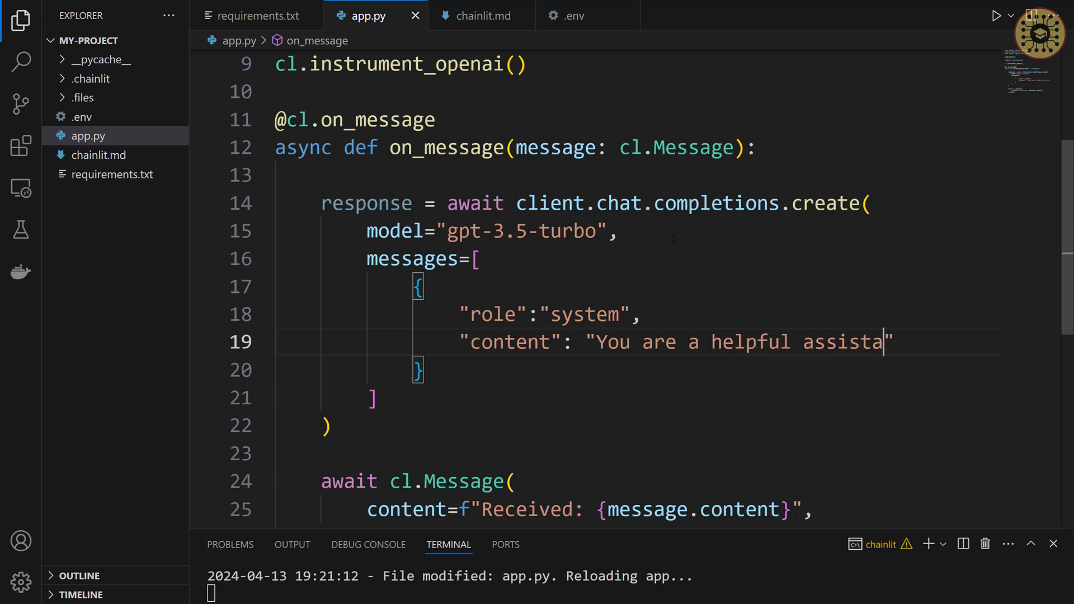
text(nt.)
key(Down)
key(End)
text(,)
Step: Add a user message dict with content set to message.content
key(Return)
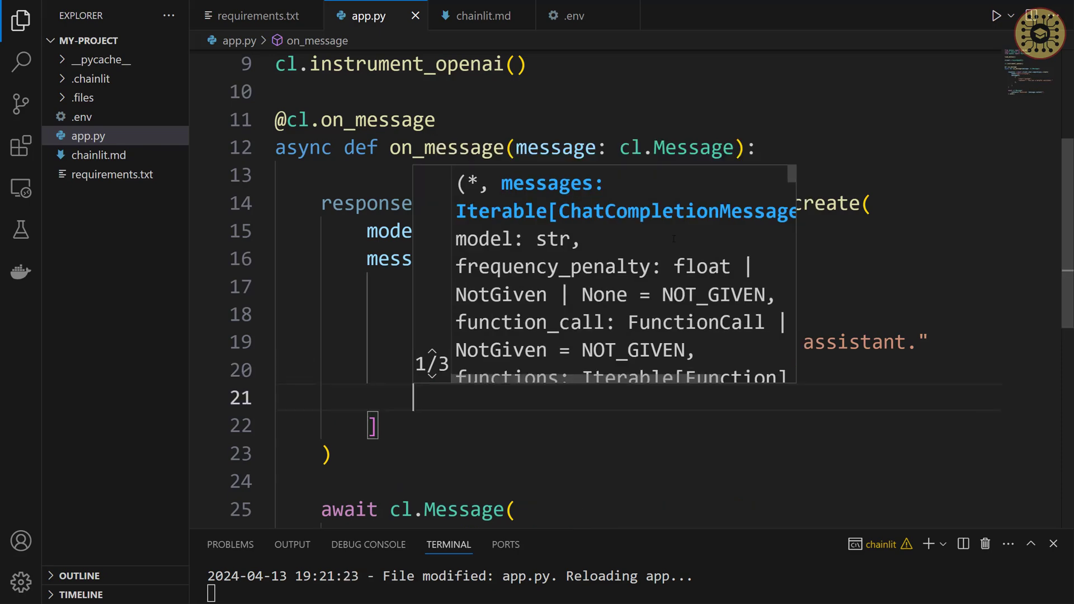
text({)
key(Return)
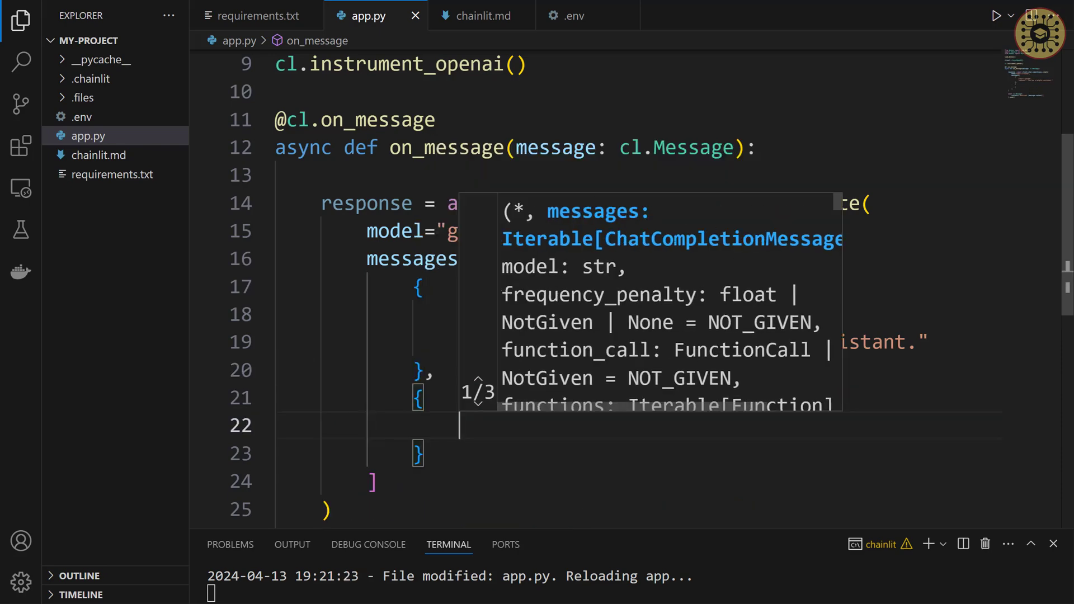
text("role":)
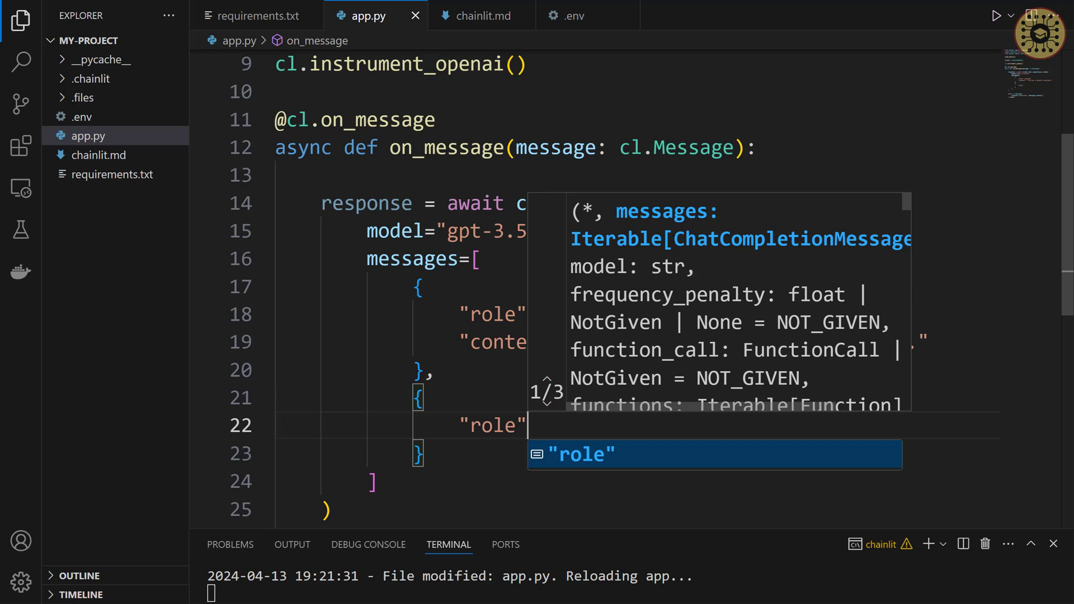
text("user")
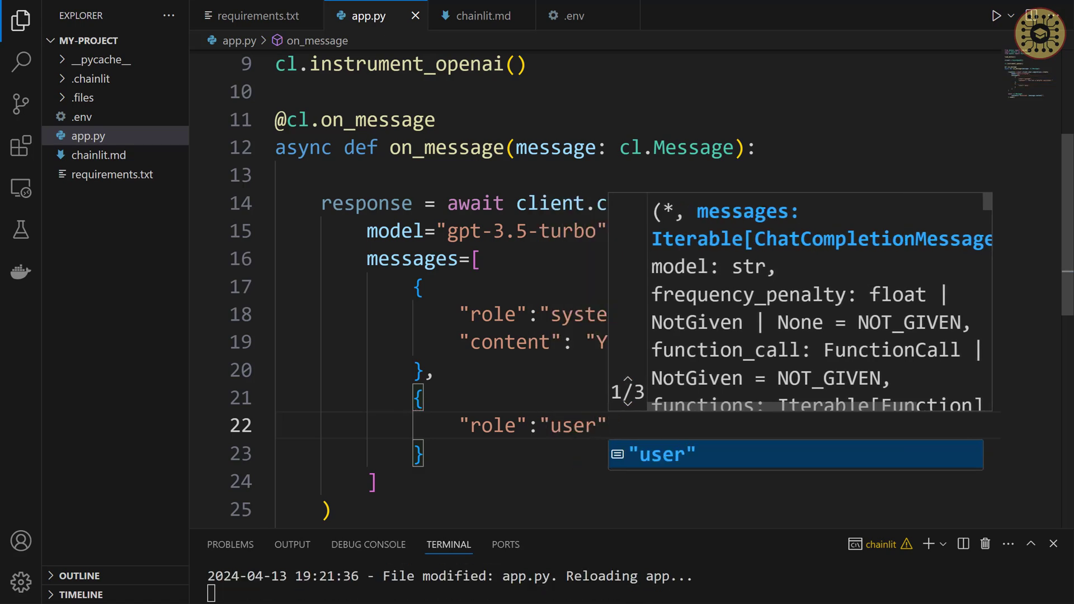
key(Return)
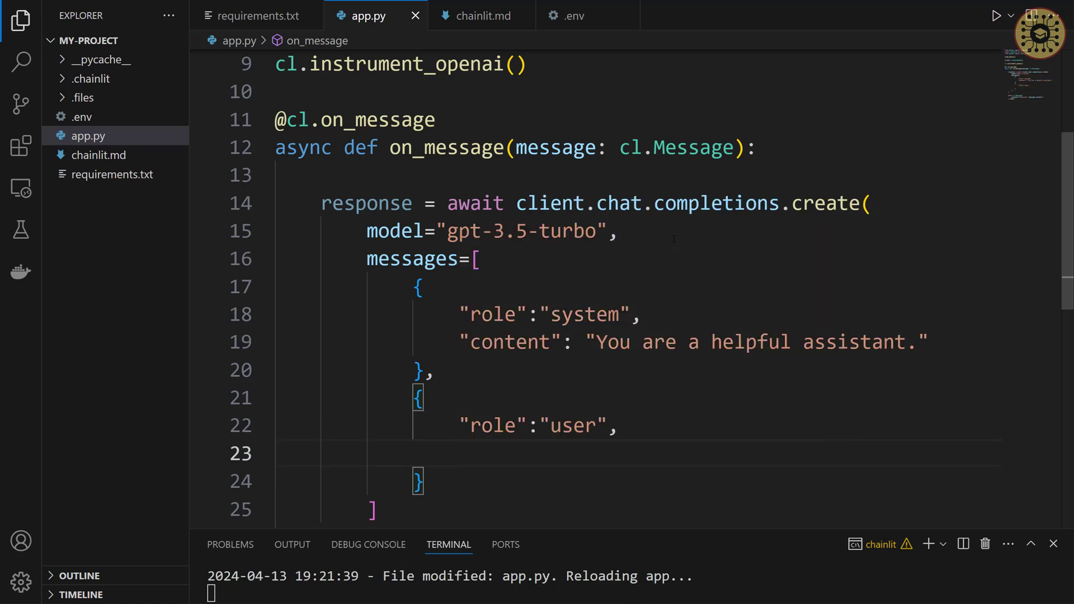
text("content": )
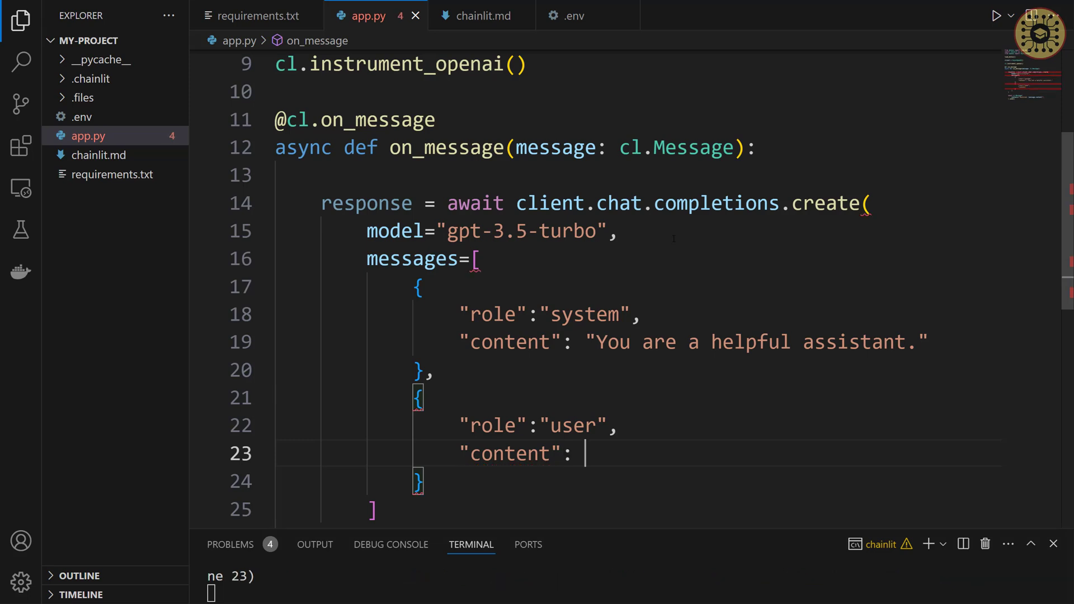
text(message)
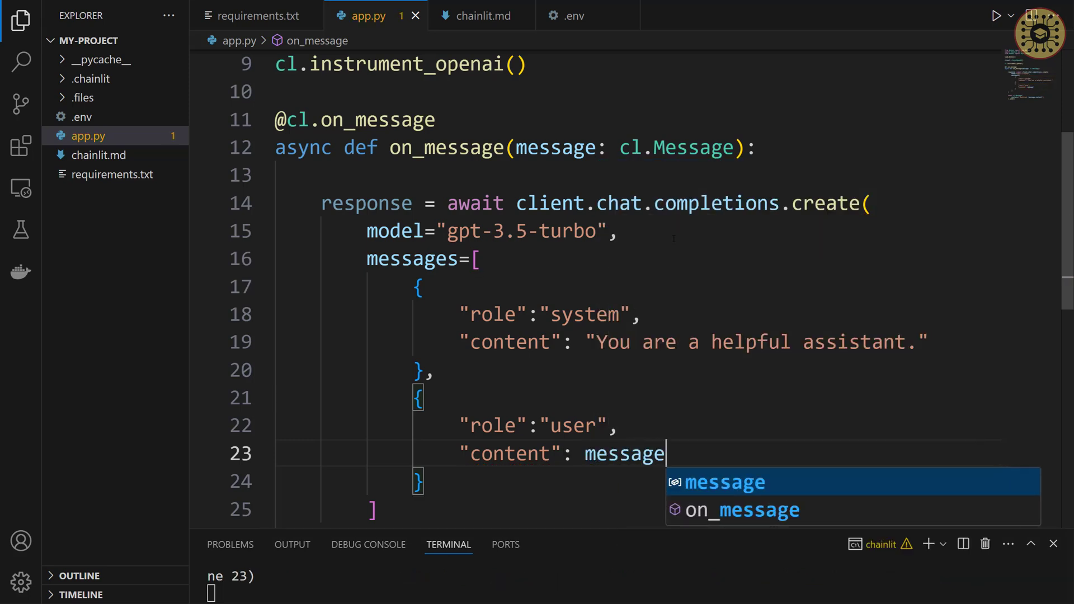
text(.content,)
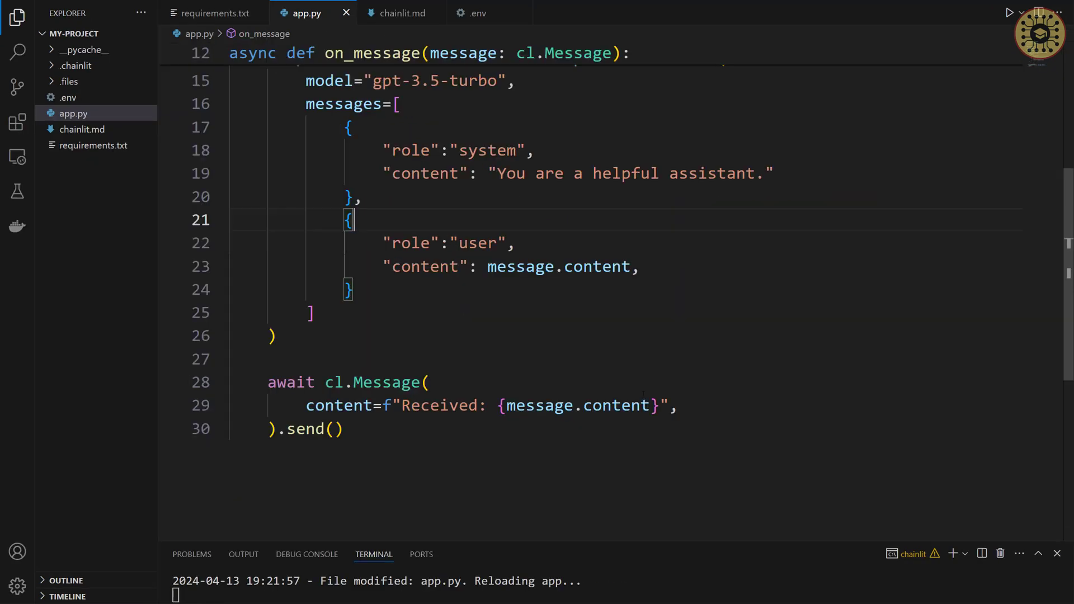
Step: Replace f"Received: {message.content}" with response.choices[0].message.content, removing the trailing comma
drag(670, 405, 385, 405)
key(BackSpace)
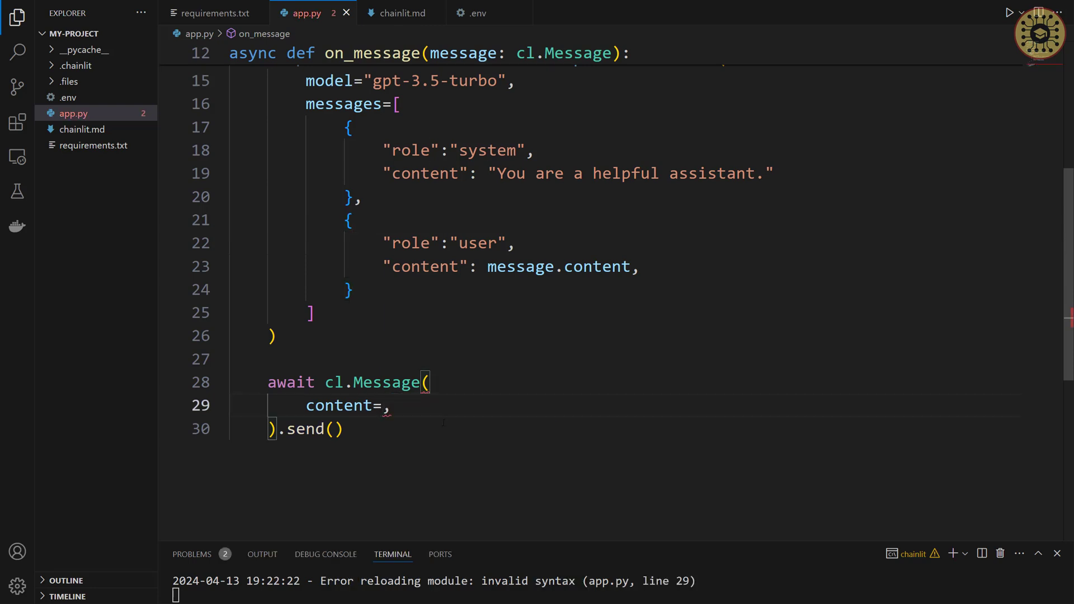
text(respons)
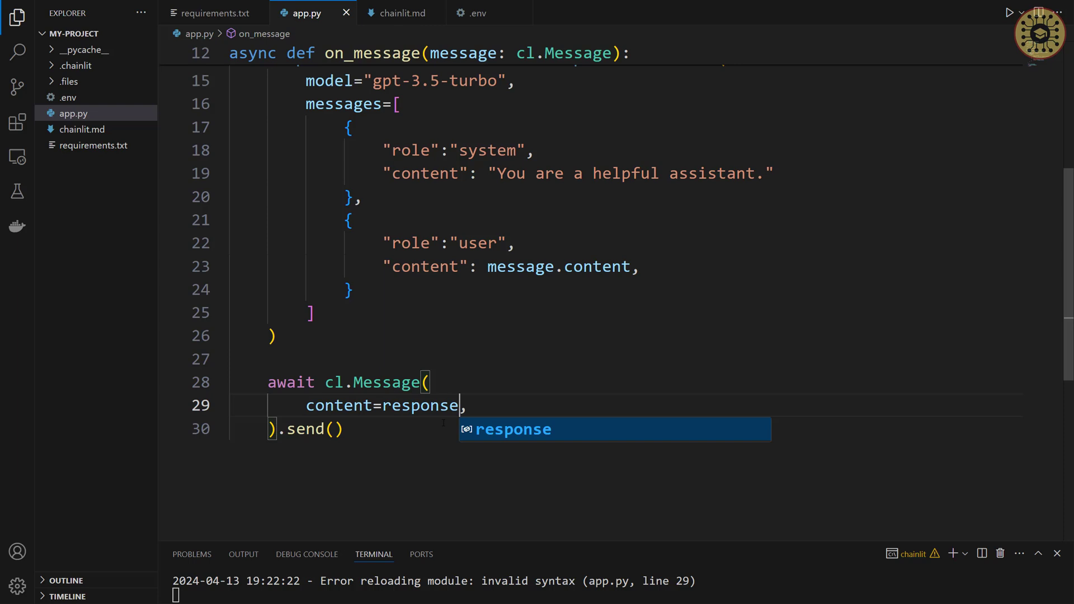
text(e.)
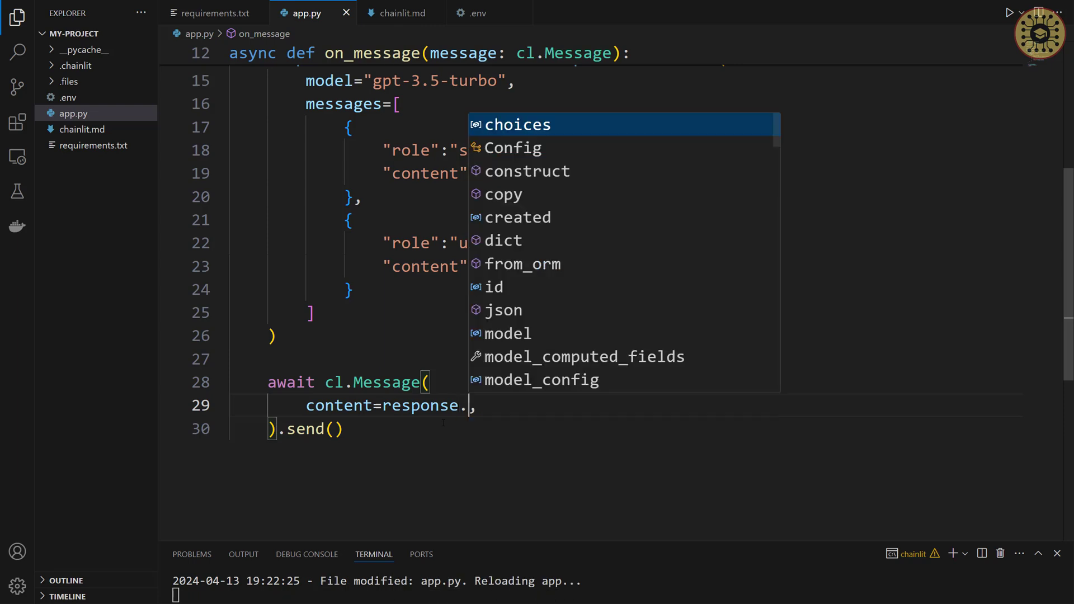
text(choices)
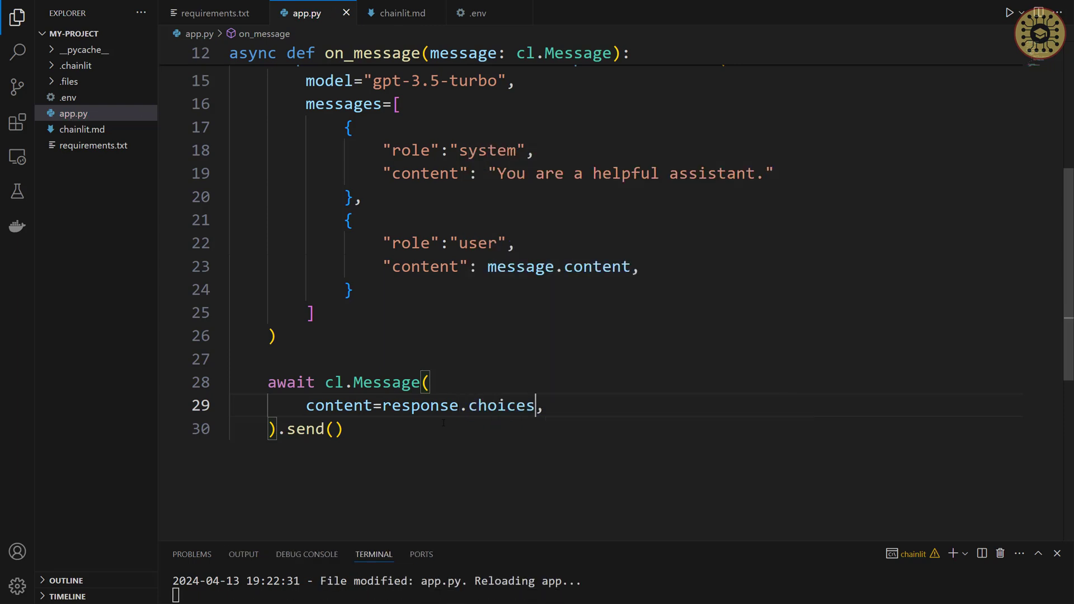
text([0].messa)
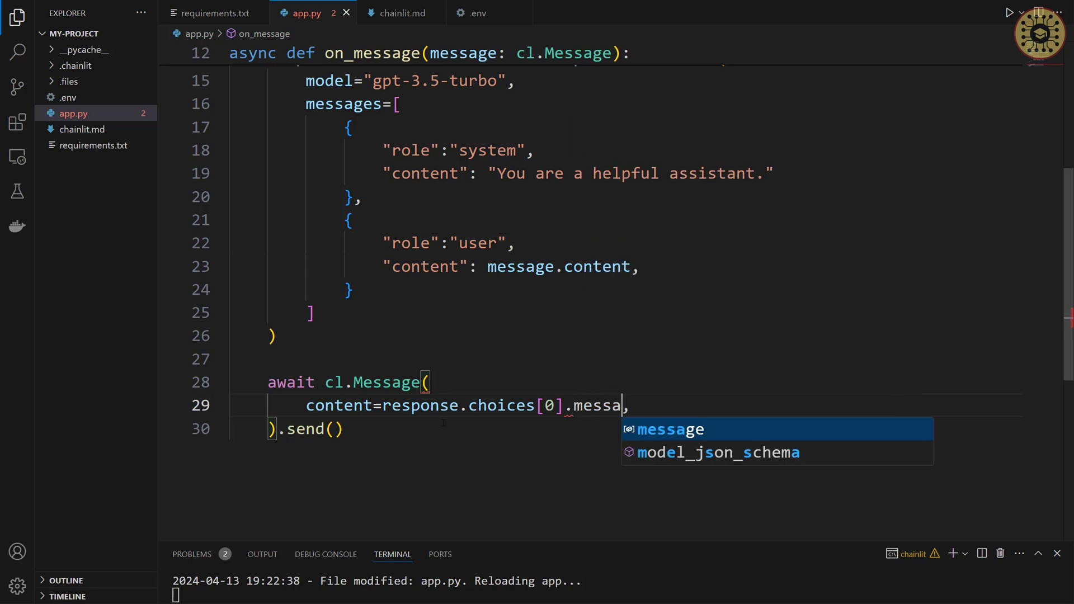
text(ge)
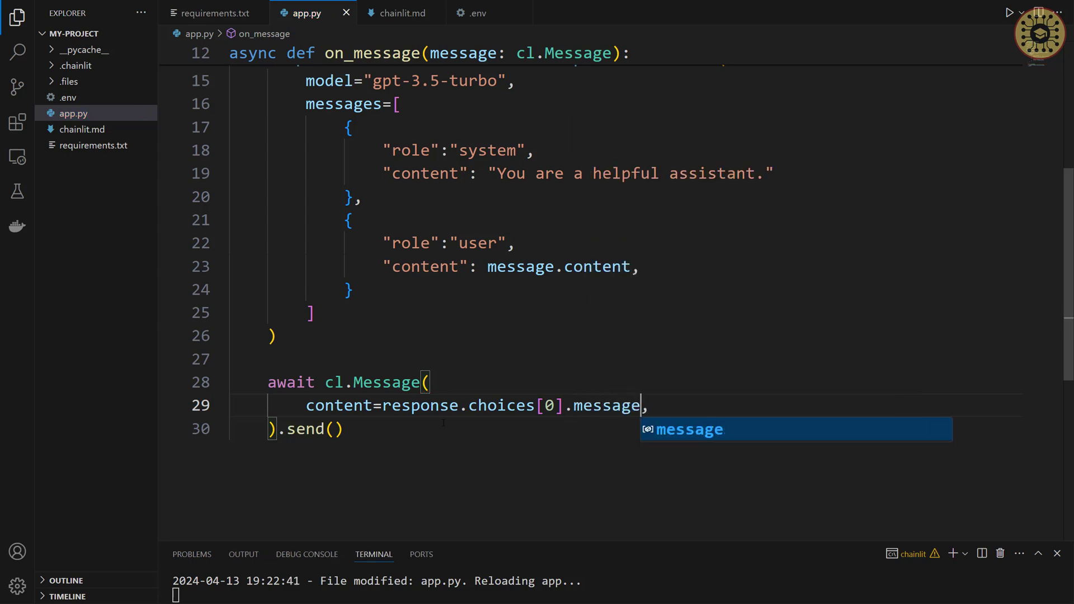
text(.content)
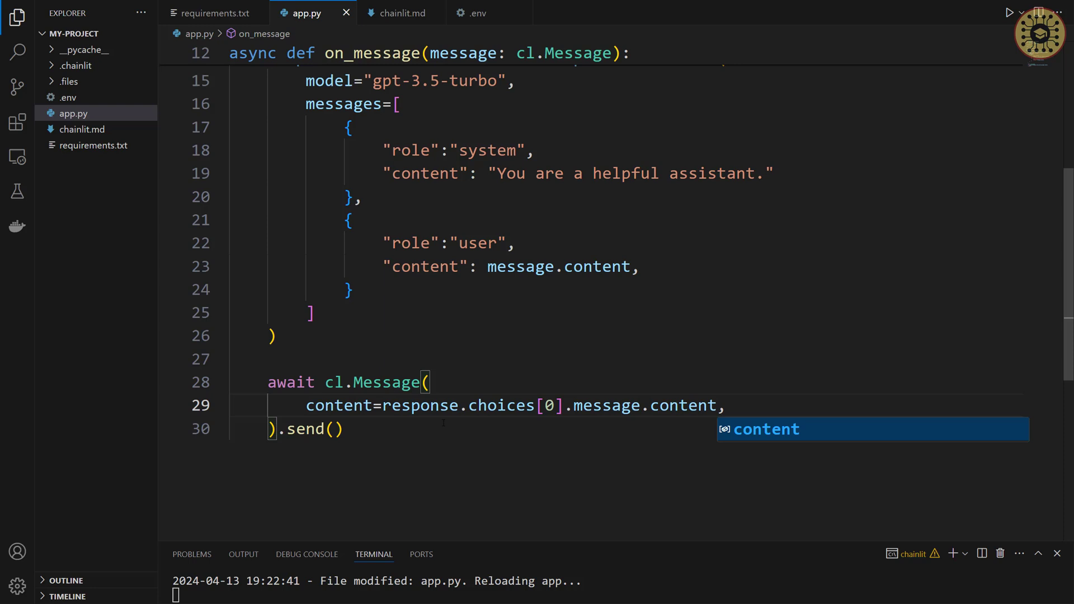
key(BackSpace)
key(ctrl+s)
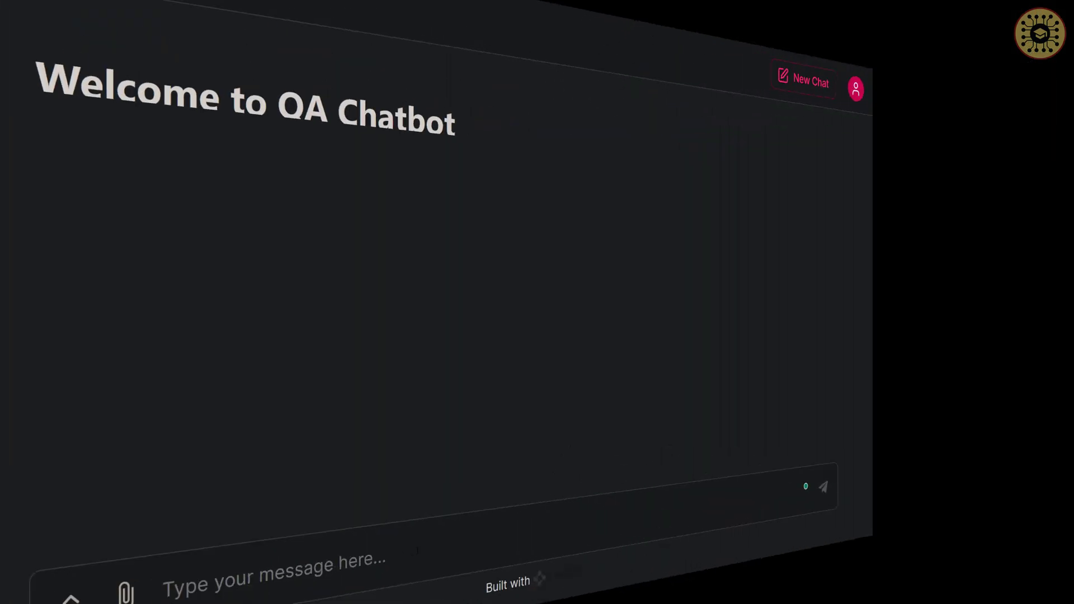
text(Tell me a )
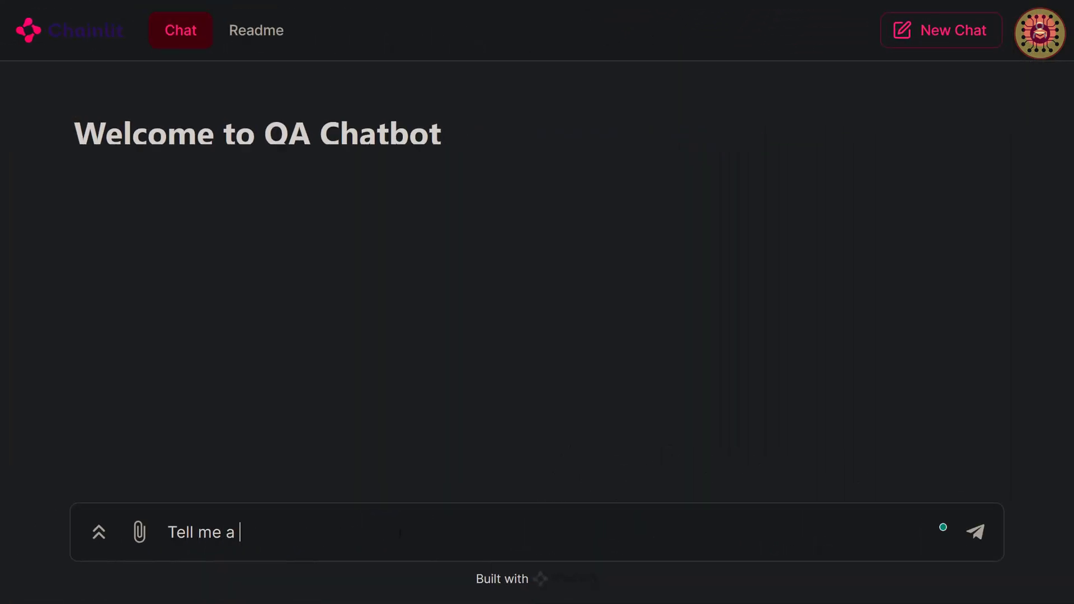
text(short)
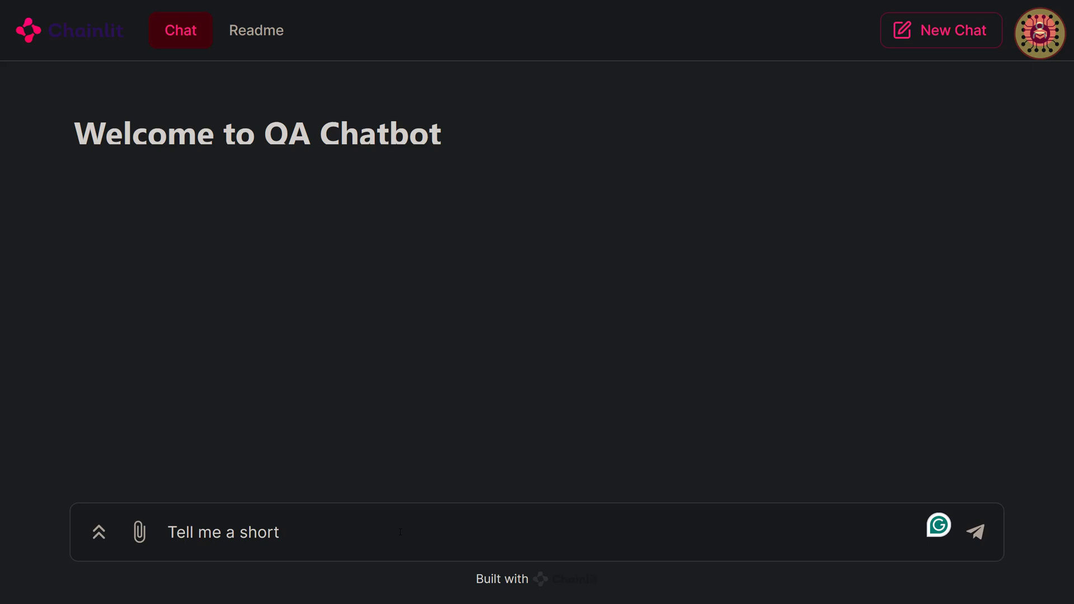
text( joke)
Step: Ask 'Tell me a short joke' and 'Why is the sky blue?', then select the sky answer
key(Return)
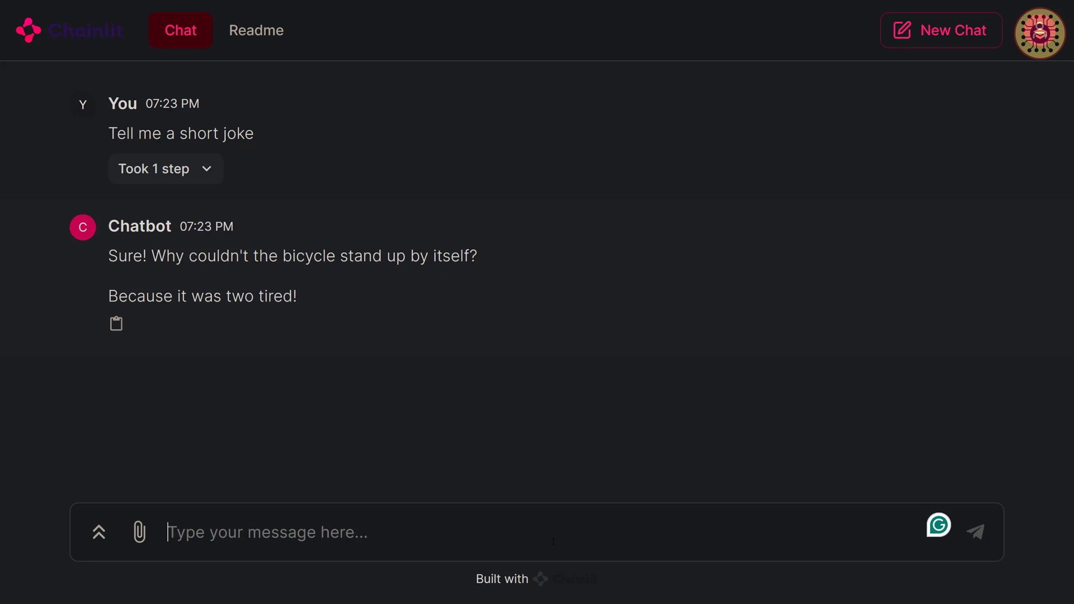
text(Why is t)
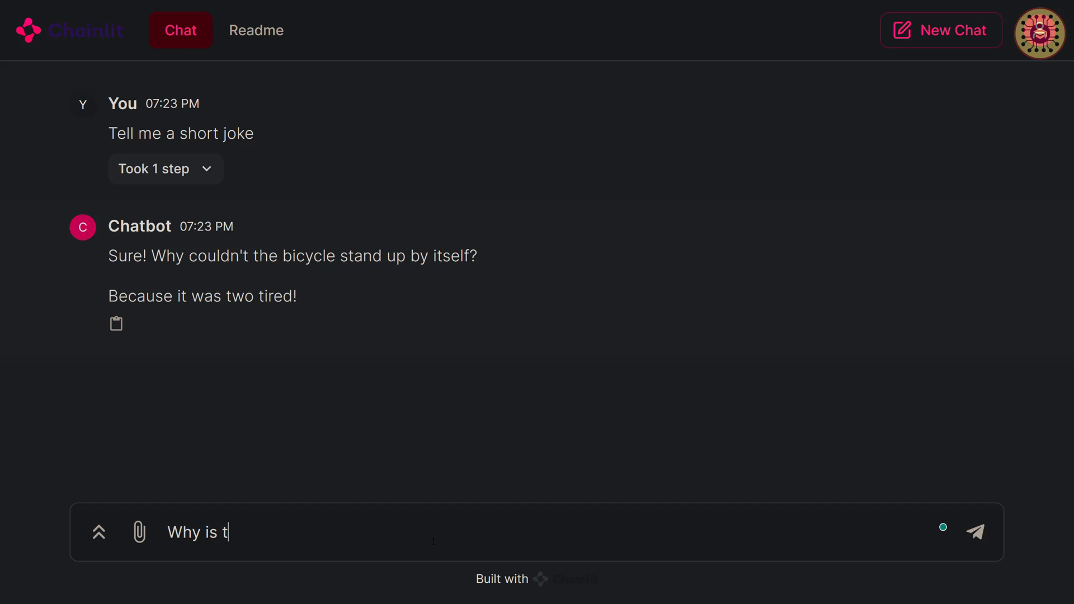
text(he sky blue)
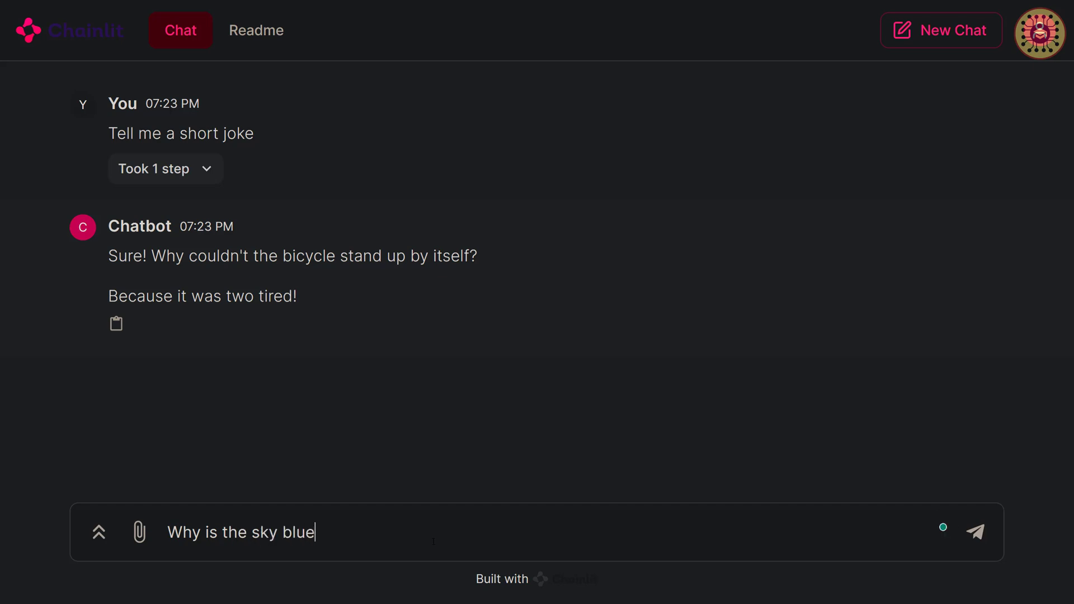
text(?)
key(Return)
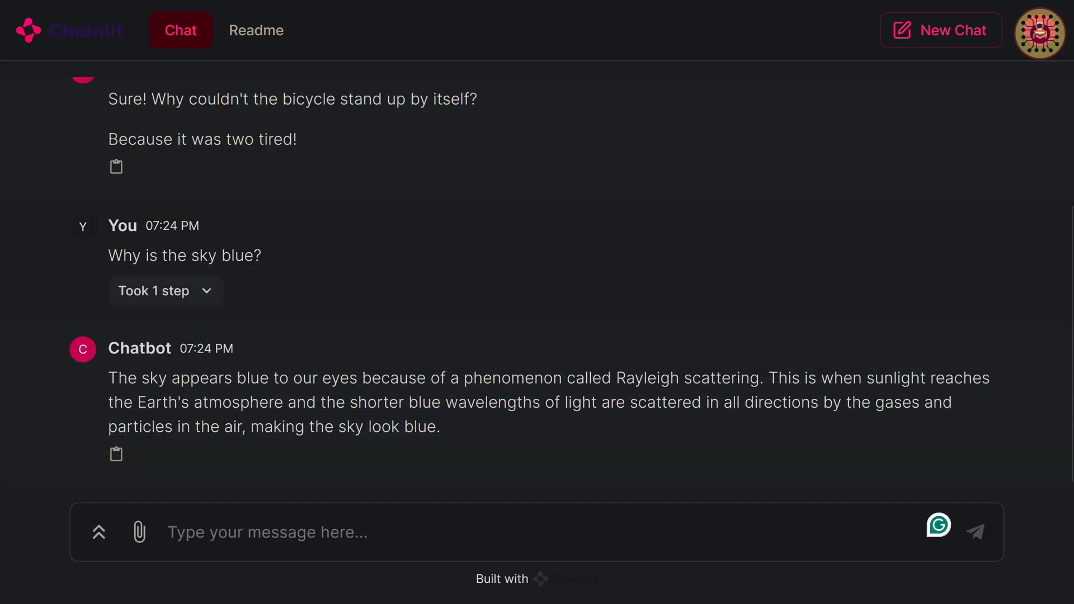
drag(108, 378, 598, 452)
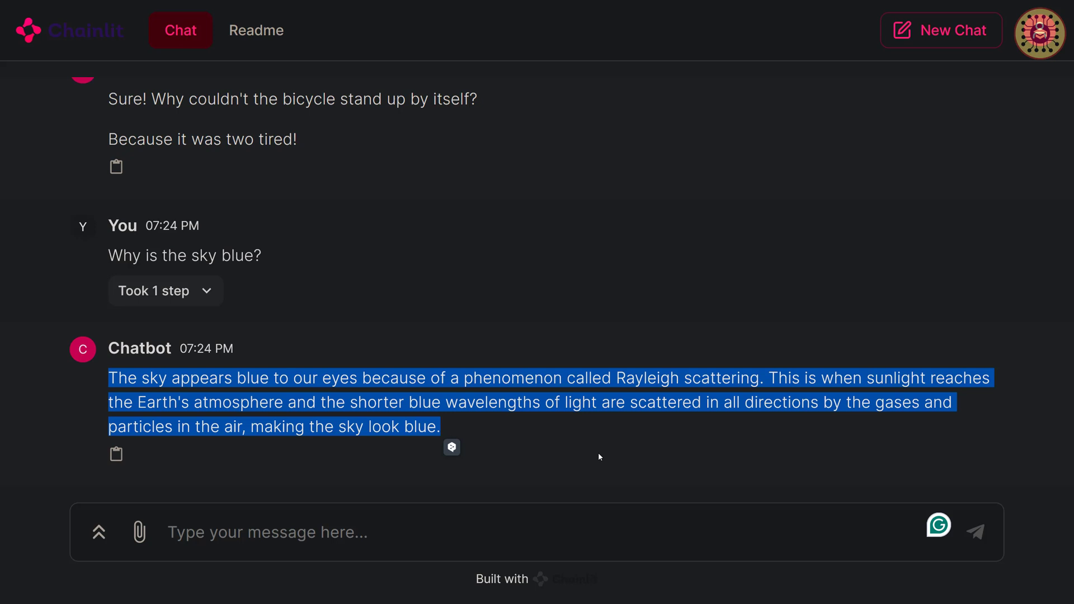